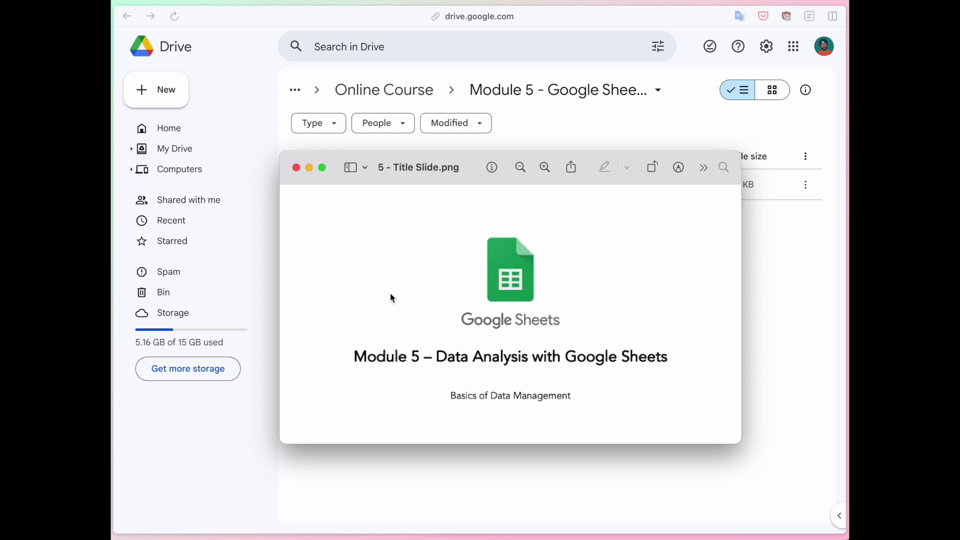
# Close the title slide image and open the "Demo - Module 5 - UDISE Data" spreadsheet from the Drive folder
pyautogui.click(296, 168)
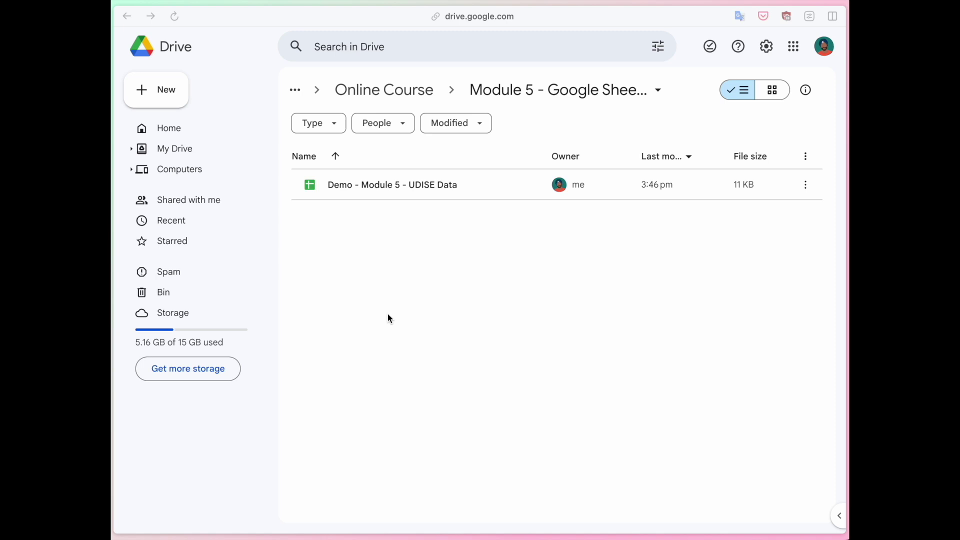
pyautogui.click(165, 94)
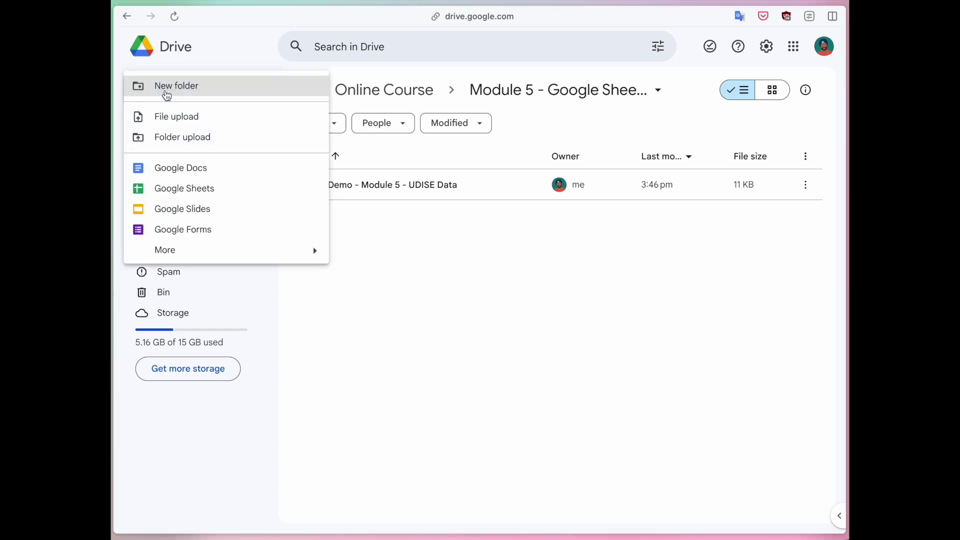
pyautogui.click(408, 276)
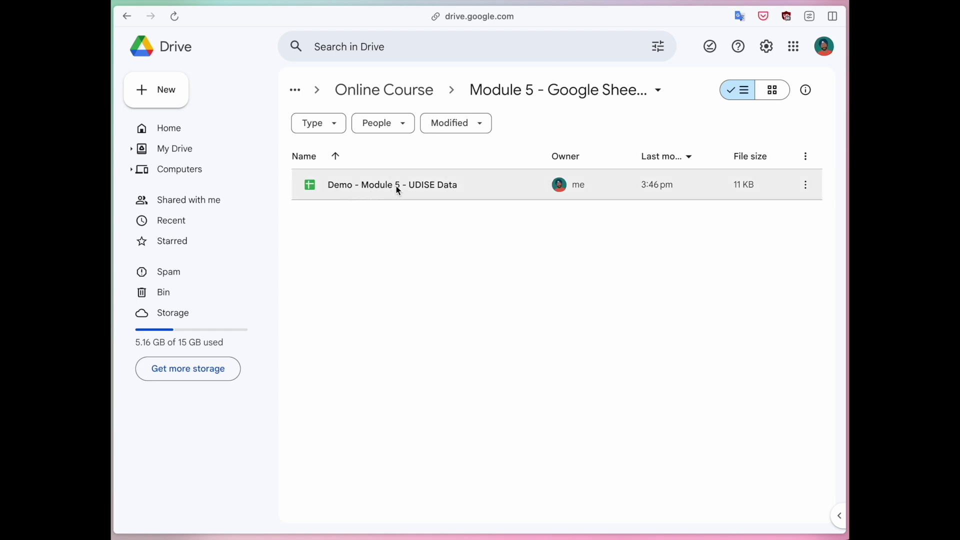
pyautogui.click(358, 193)
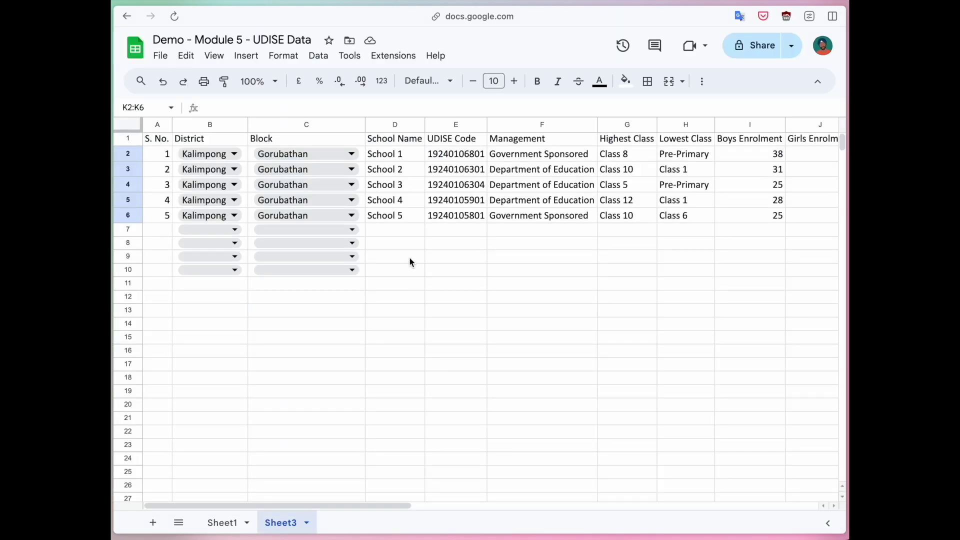
pyautogui.hscroll(-3, 463, 254)
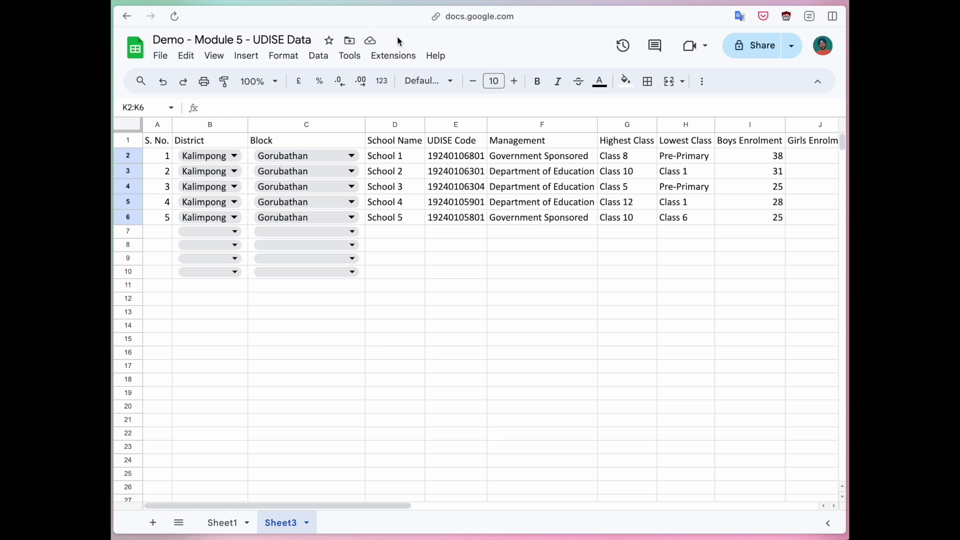
pyautogui.click(159, 56)
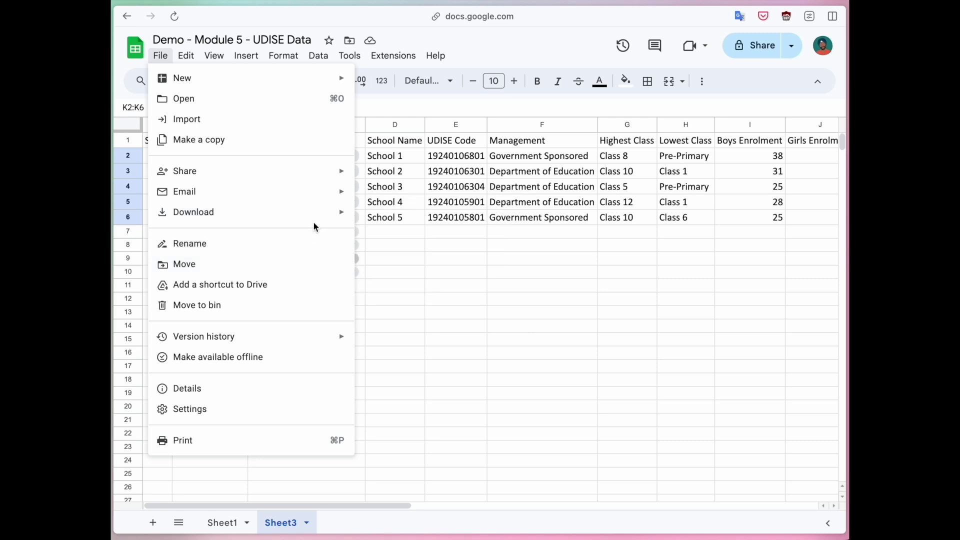
pyautogui.moveTo(310, 215)
pyautogui.click(434, 218)
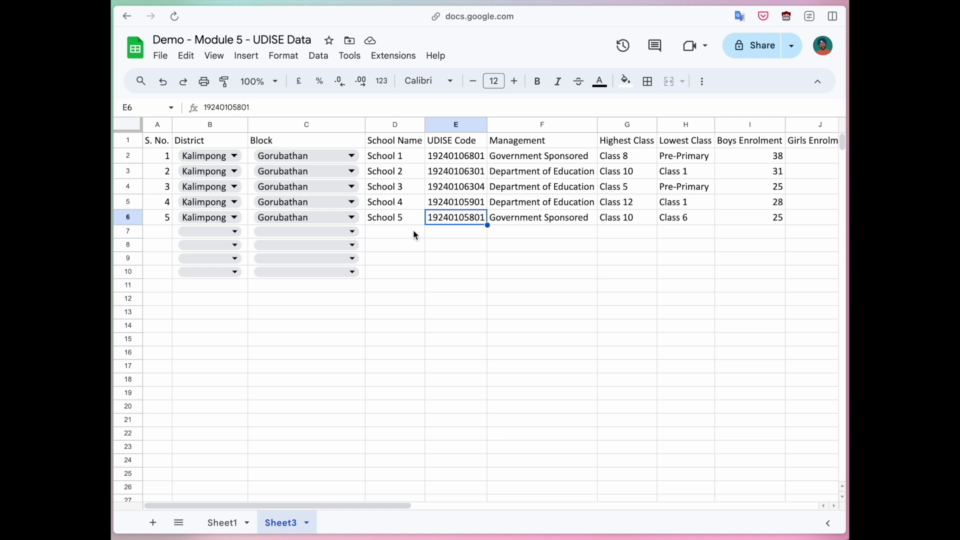
# Go to cell A1 of Sheet3 and set the sheet's zoom level to 125%
pyautogui.hotkey('ctrl', 'Up')
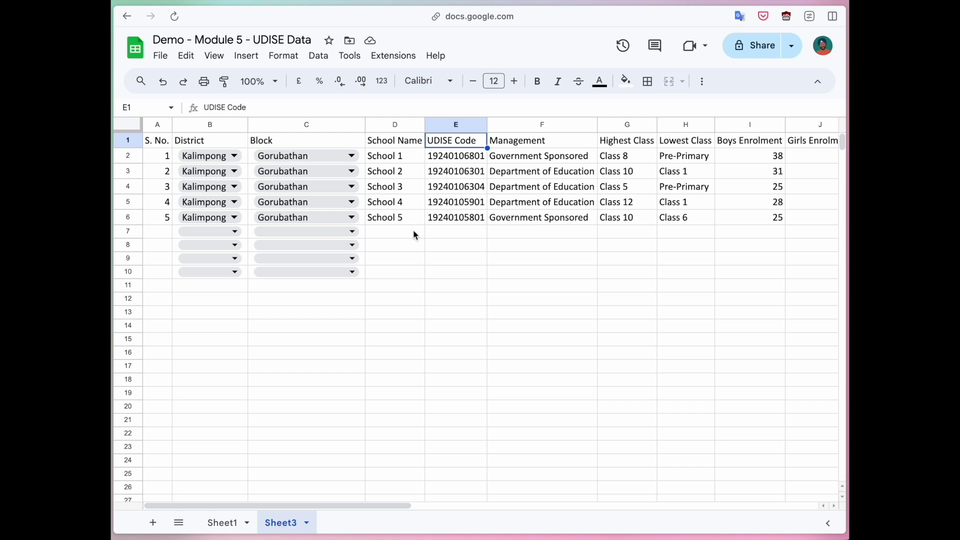
pyautogui.hotkey('ctrl', 'Left')
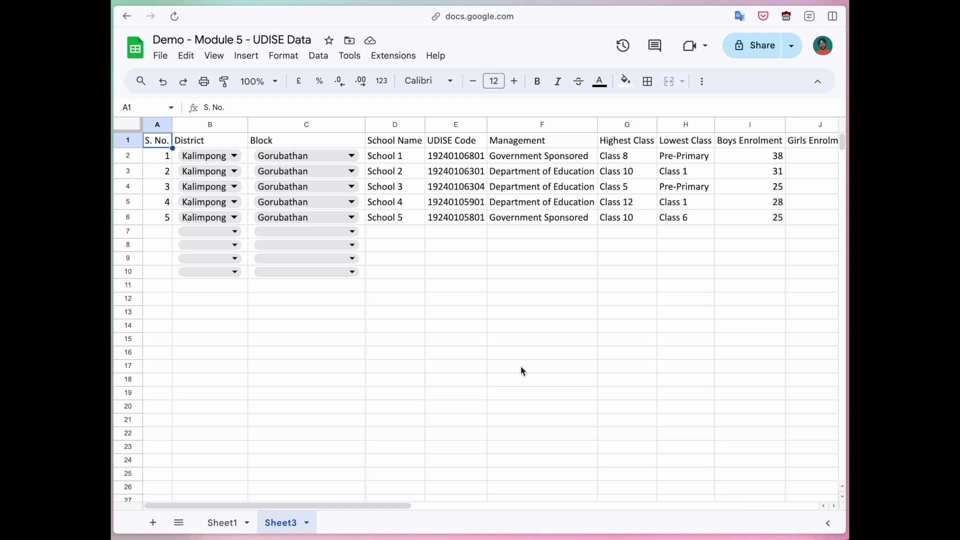
pyautogui.click(275, 84)
pyautogui.click(258, 188)
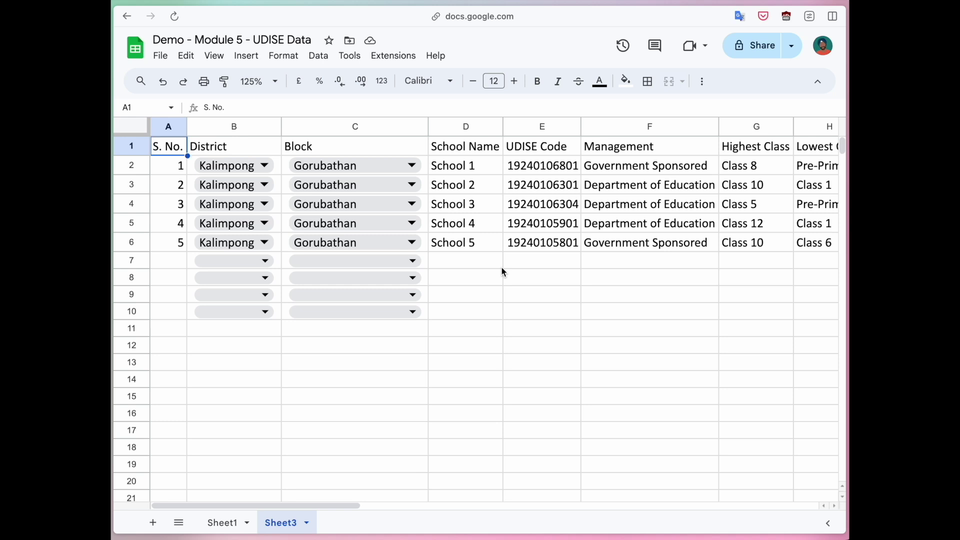
# Make the header cells A1:K1 bold and fill them with a light yellow colour
pyautogui.hotkey('ctrl', 'shift', 'Right')
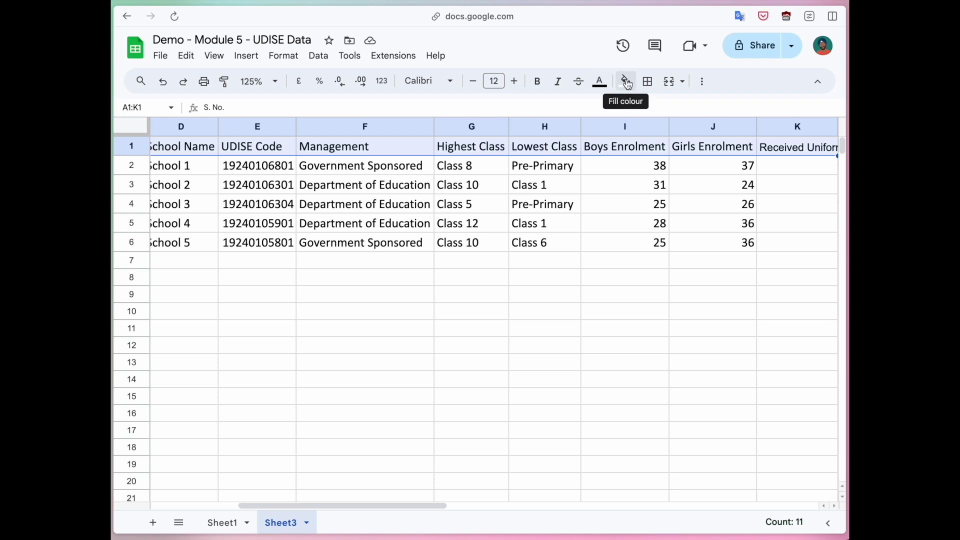
pyautogui.click(538, 81)
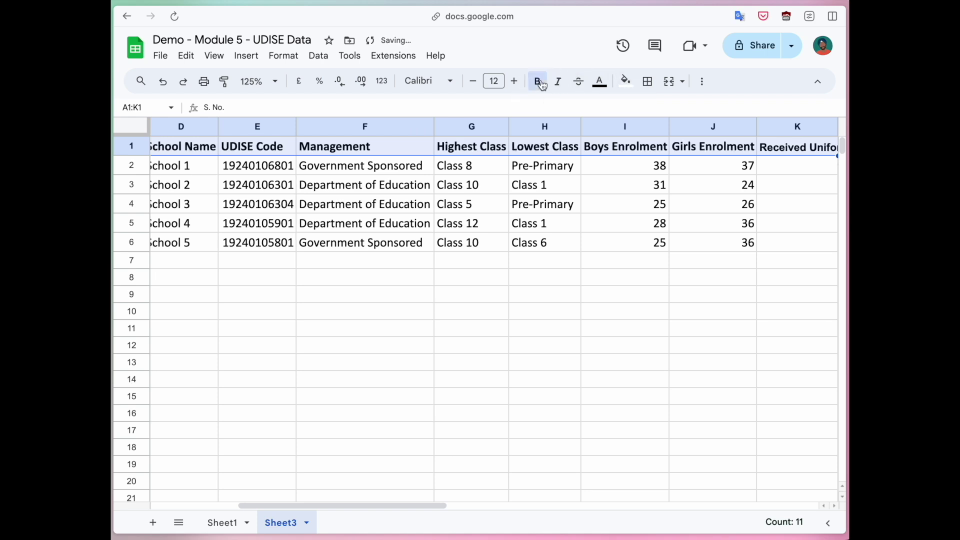
pyautogui.click(623, 88)
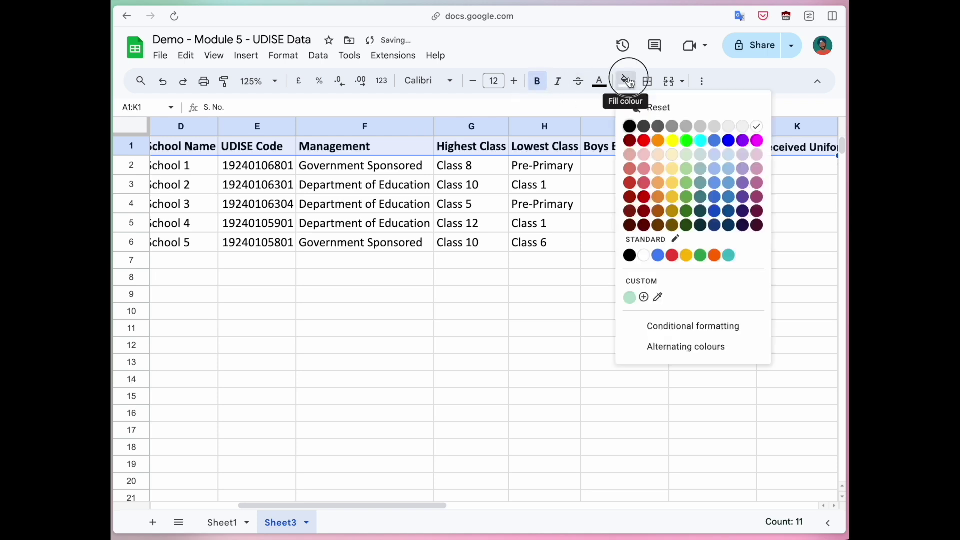
pyautogui.click(673, 156)
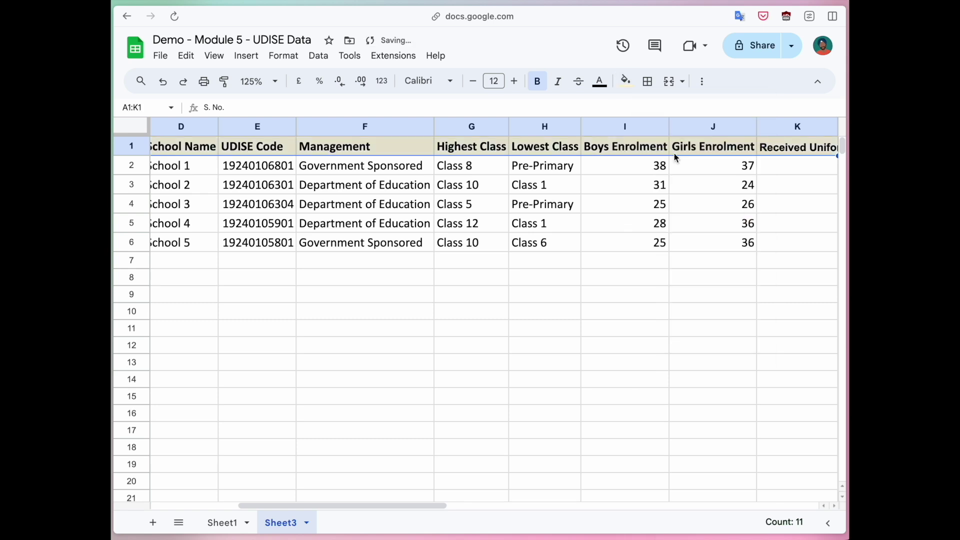
# Centre the text of header cells A1:K1 horizontally
pyautogui.click(703, 88)
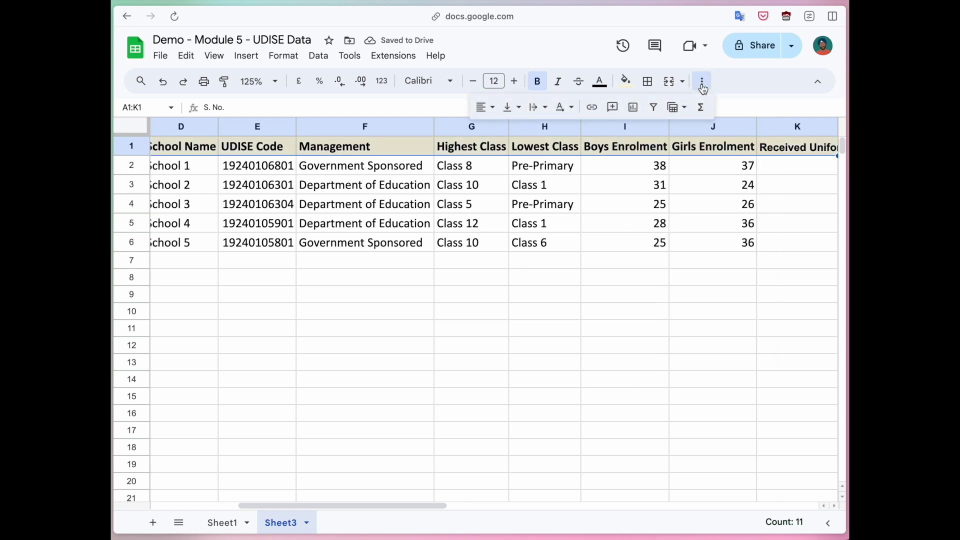
pyautogui.click(488, 114)
pyautogui.click(505, 132)
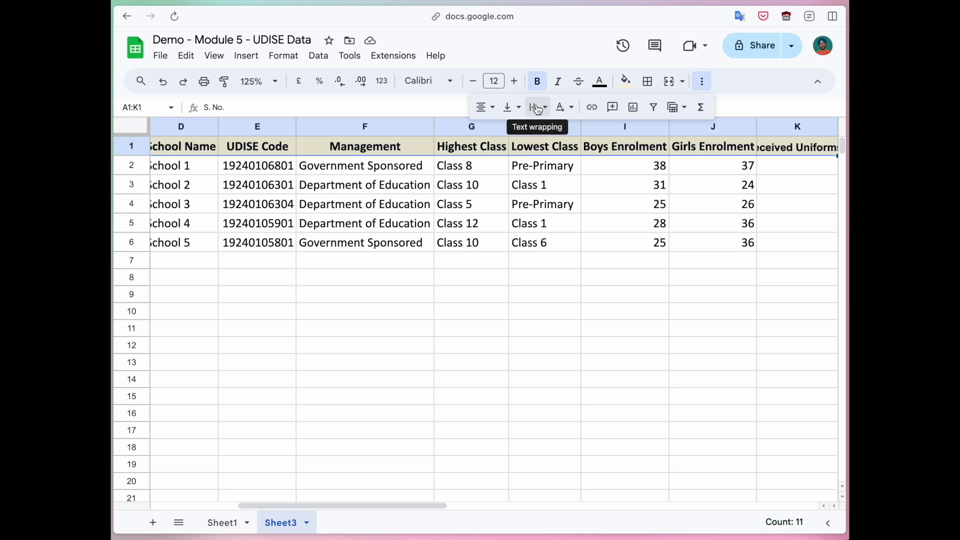
# Wrap the text in header cells A1:K1 and align it vertically to the middle
pyautogui.click(536, 108)
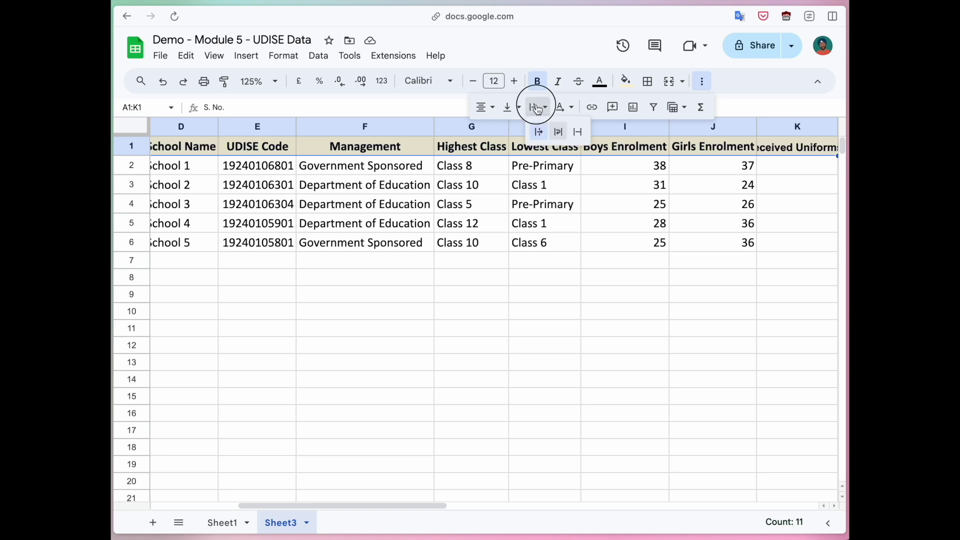
pyautogui.click(560, 134)
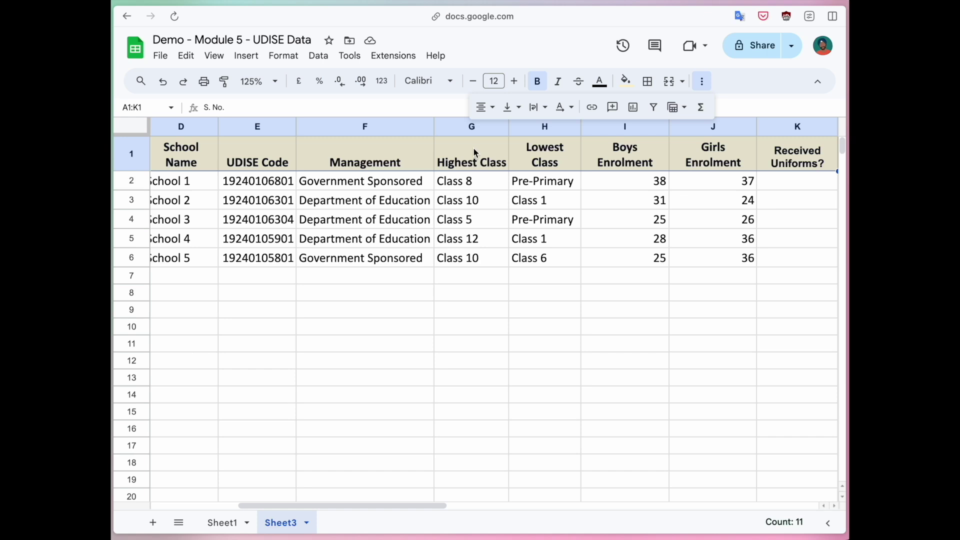
pyautogui.click(510, 109)
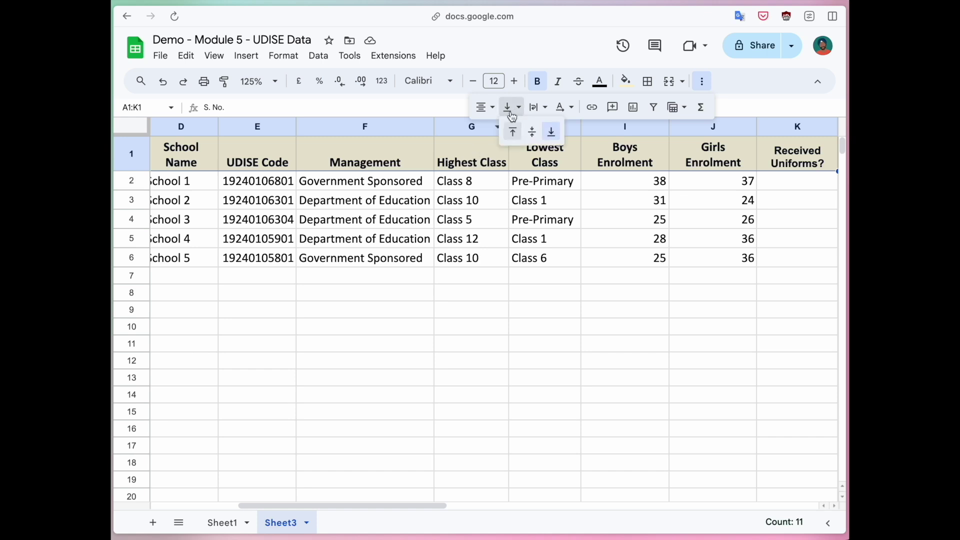
pyautogui.click(534, 133)
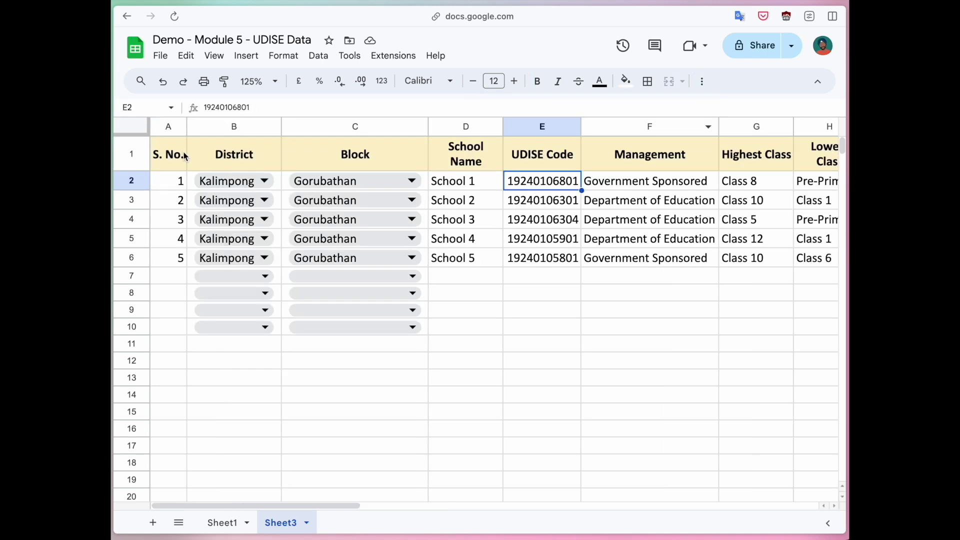
# Resize all columns of the sheet, first to one uniform width and finally fitted to their content
pyautogui.click(140, 130)
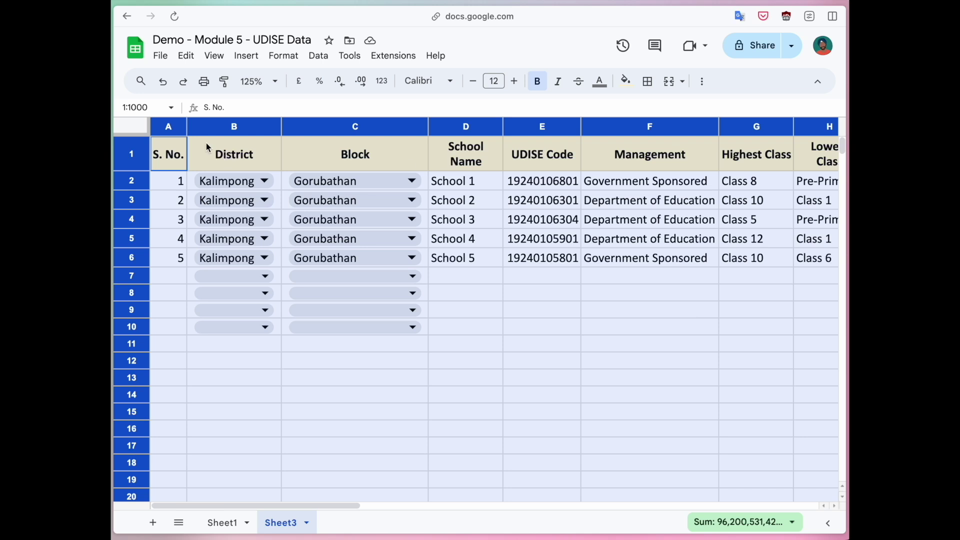
pyautogui.moveTo(189, 130); pyautogui.dragTo(215, 129)
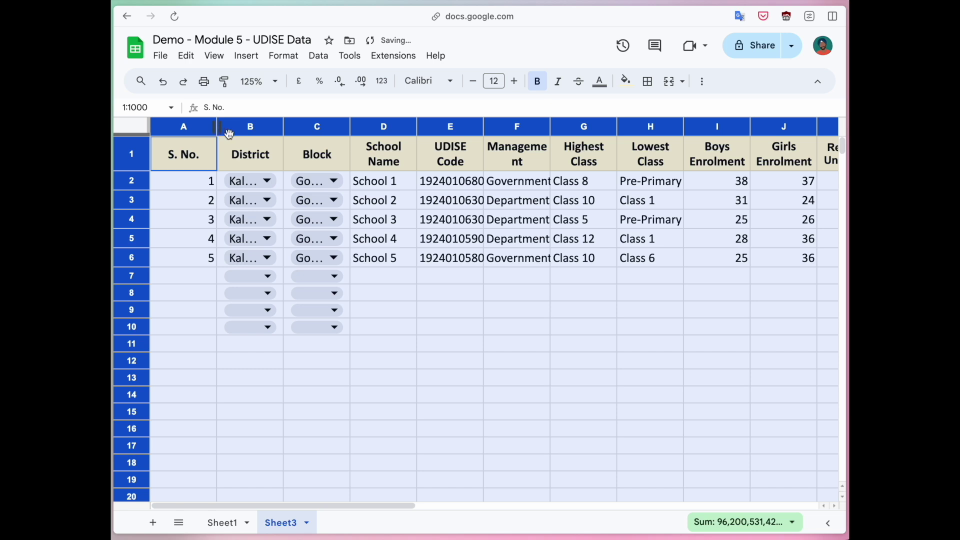
pyautogui.hscroll(3, 435, 196)
pyautogui.hscroll(-3, 435, 196)
pyautogui.doubleClick(217, 127)
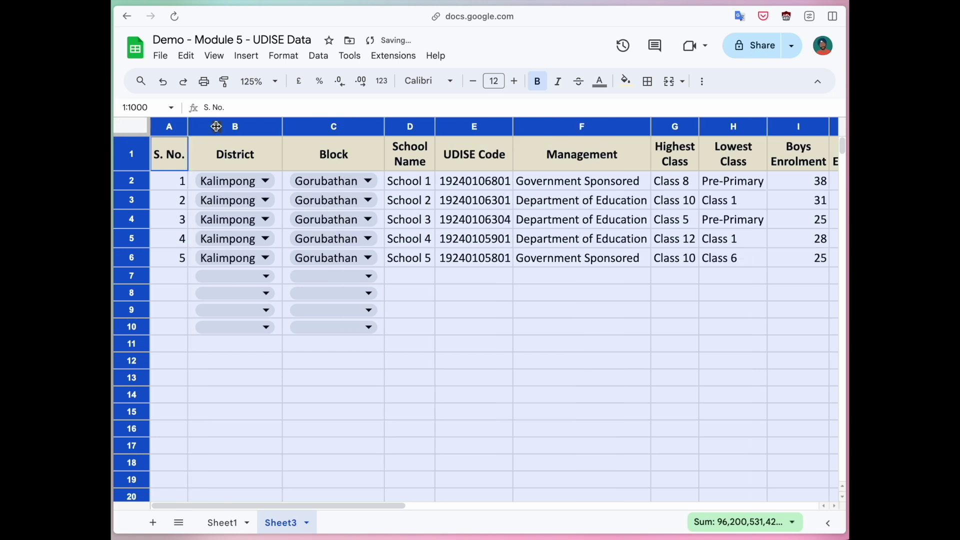
pyautogui.click(553, 220)
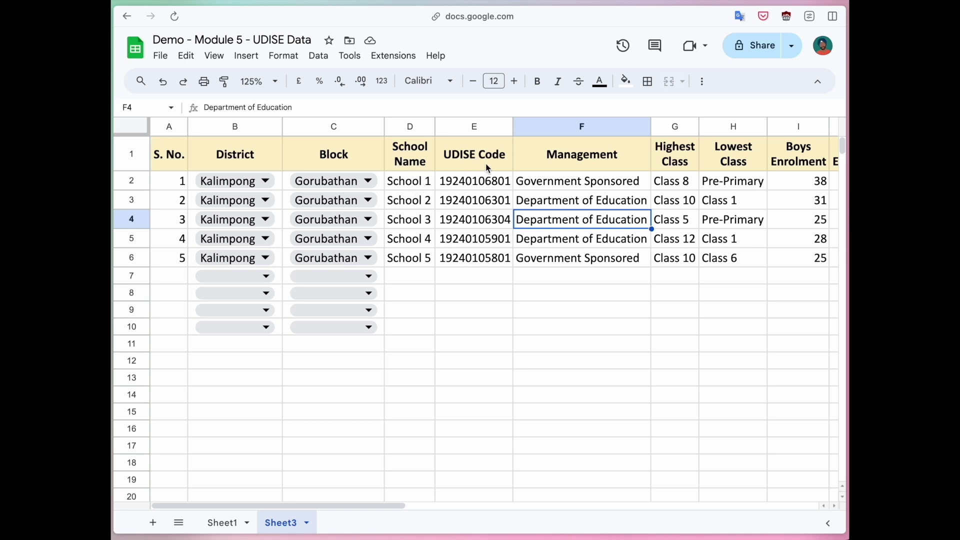
pyautogui.hscroll(5, 486, 167)
pyautogui.hscroll(-5, 486, 166)
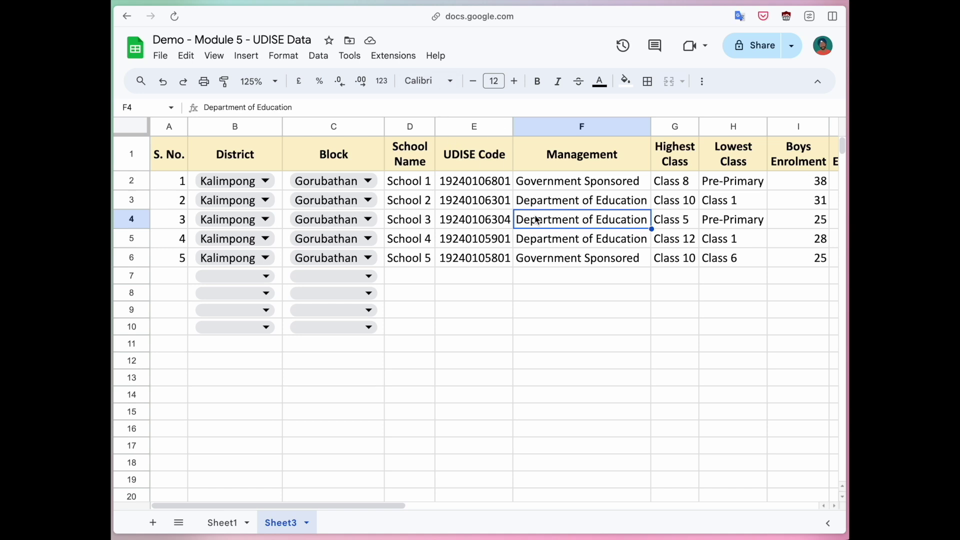
pyautogui.click(428, 81)
pyautogui.click(576, 182)
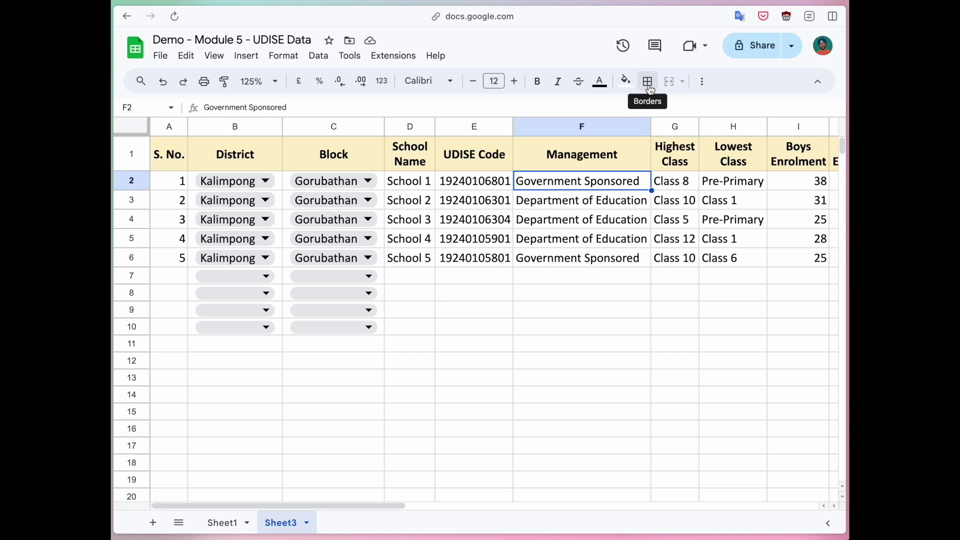
# Apply all inner and outer borders to the table range A1:K10
pyautogui.click(173, 160)
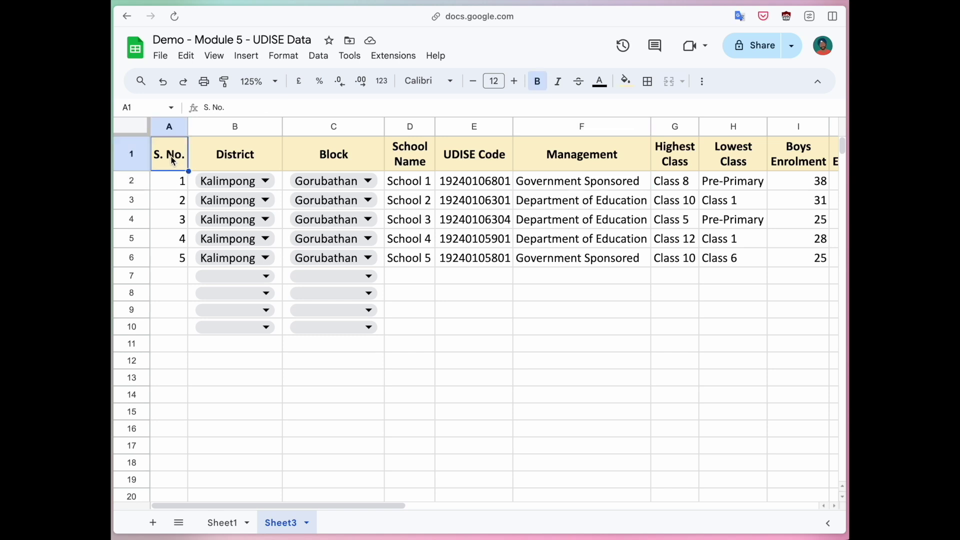
pyautogui.keyDown('shift'); pyautogui.click(409, 326); pyautogui.keyUp('shift')
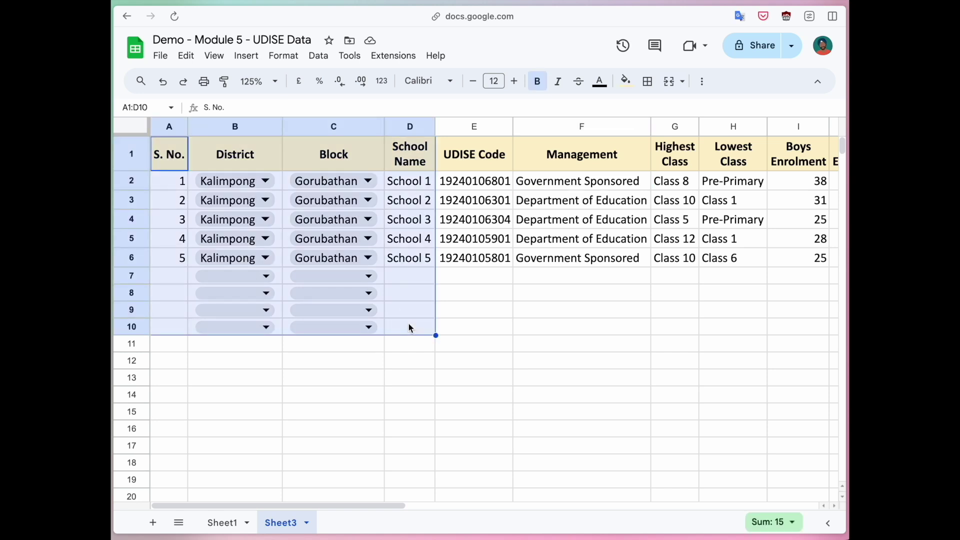
pyautogui.hotkey('ctrl', 'shift', 'Right')
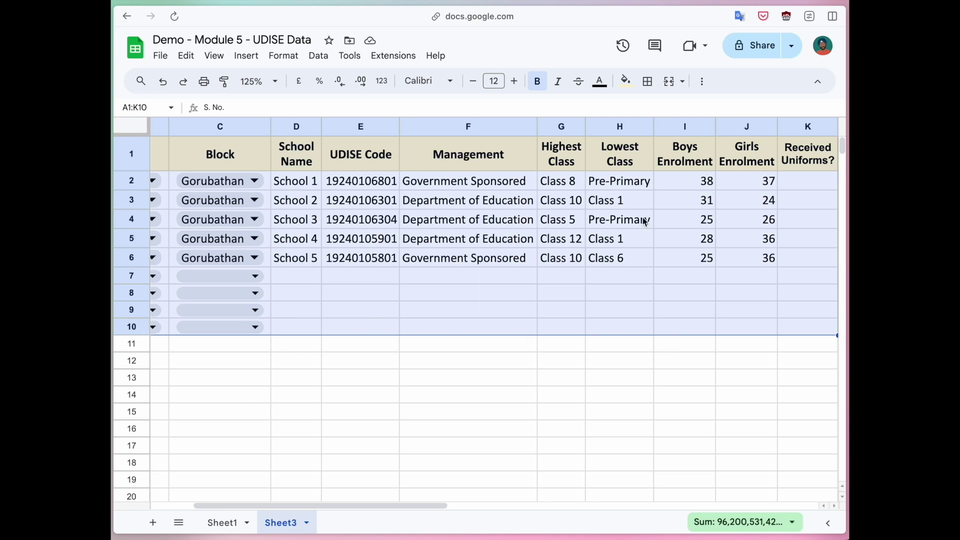
pyautogui.click(648, 81)
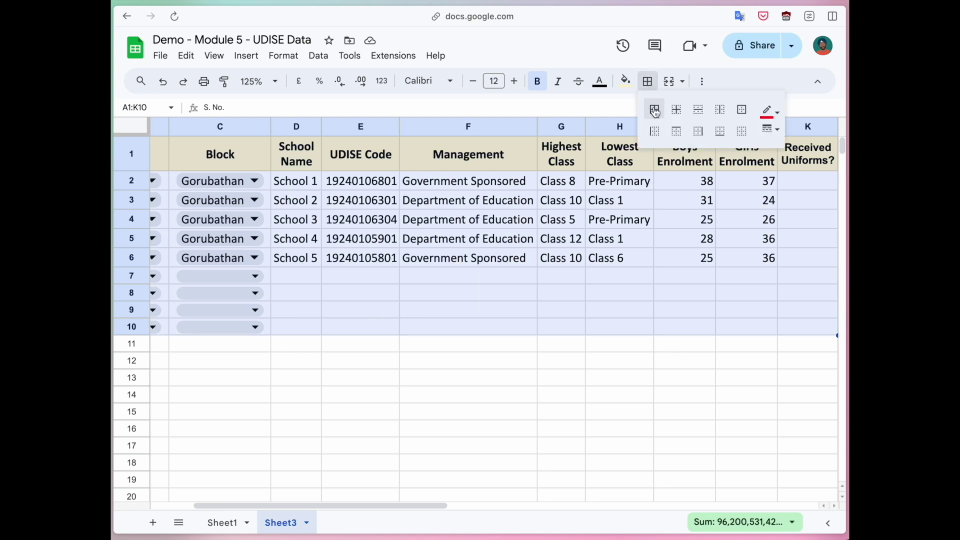
pyautogui.click(654, 110)
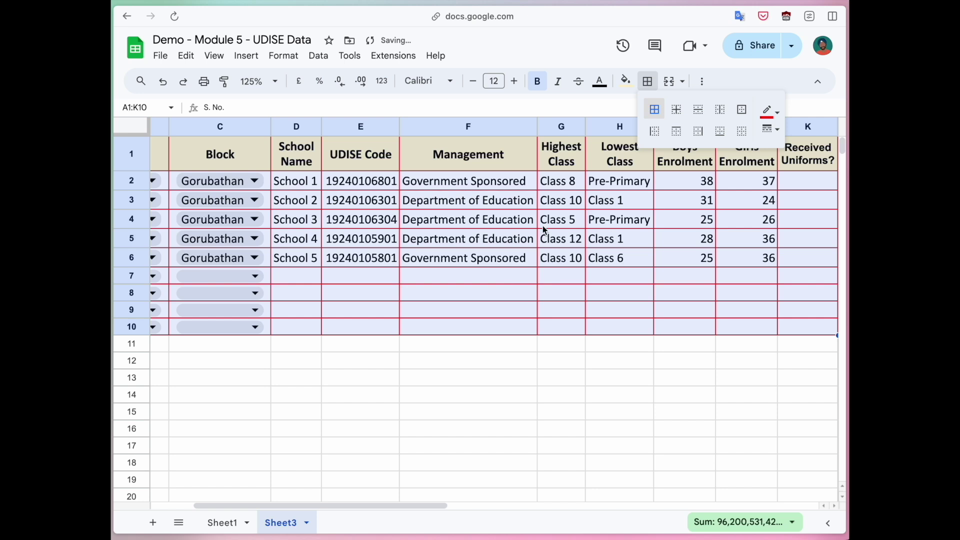
# Change the border colour of the table range A1:K10 to dark red
pyautogui.click(776, 117)
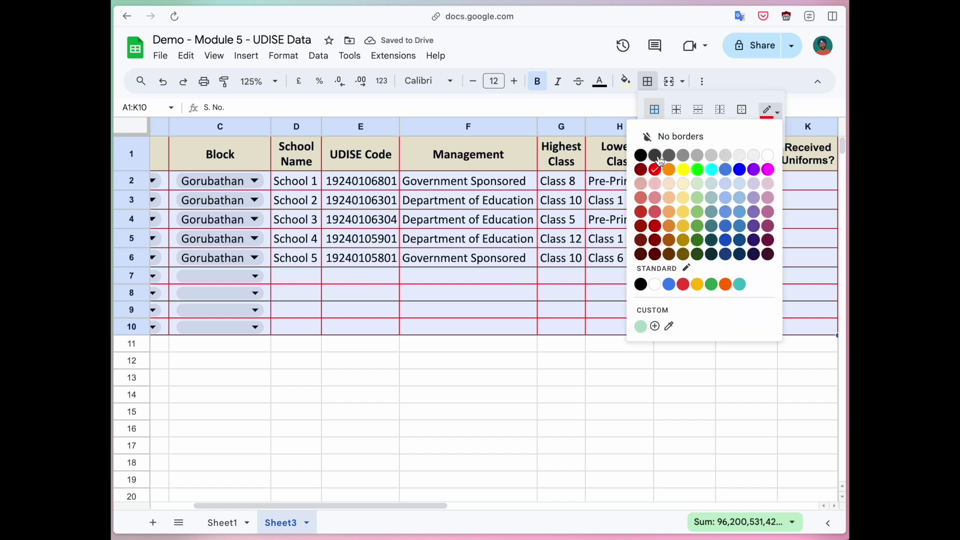
pyautogui.click(640, 169)
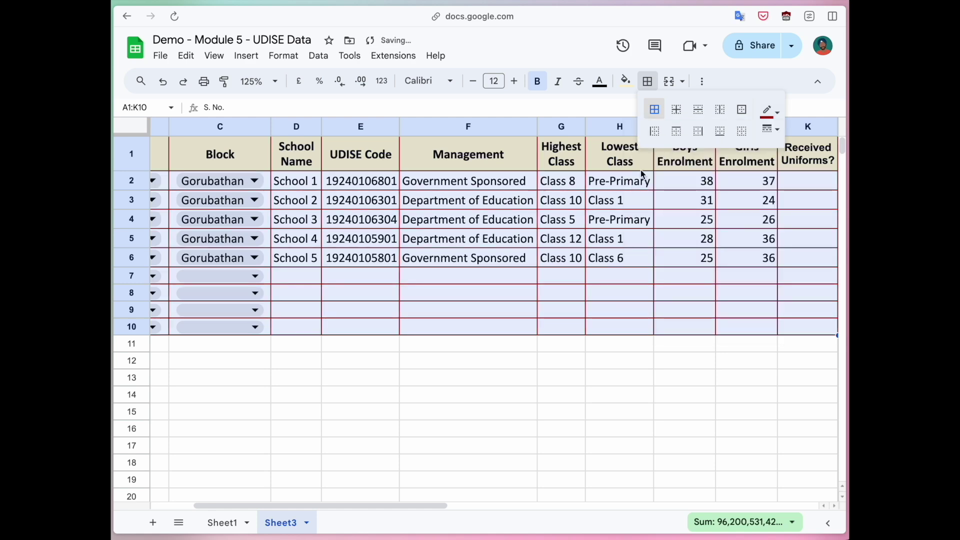
pyautogui.click(533, 271)
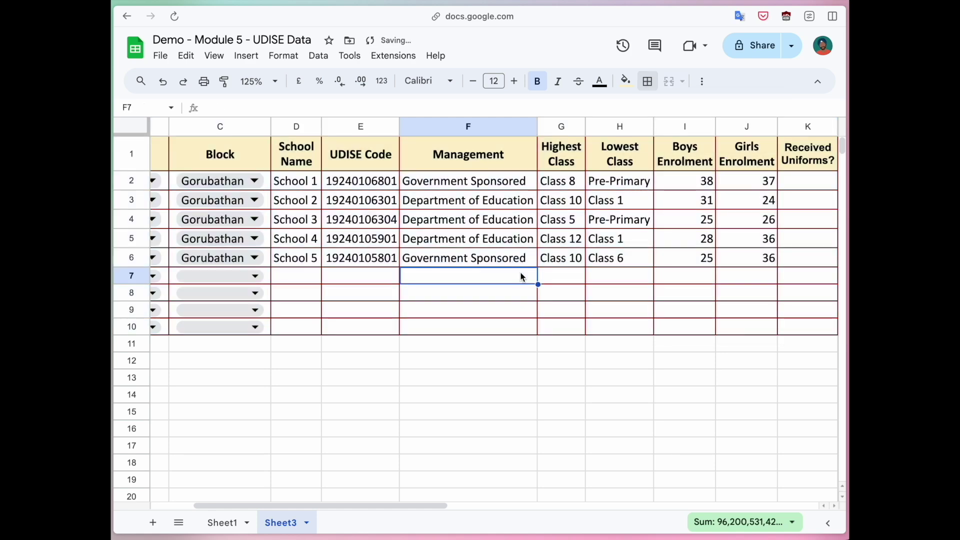
pyautogui.hscroll(-3, 509, 281)
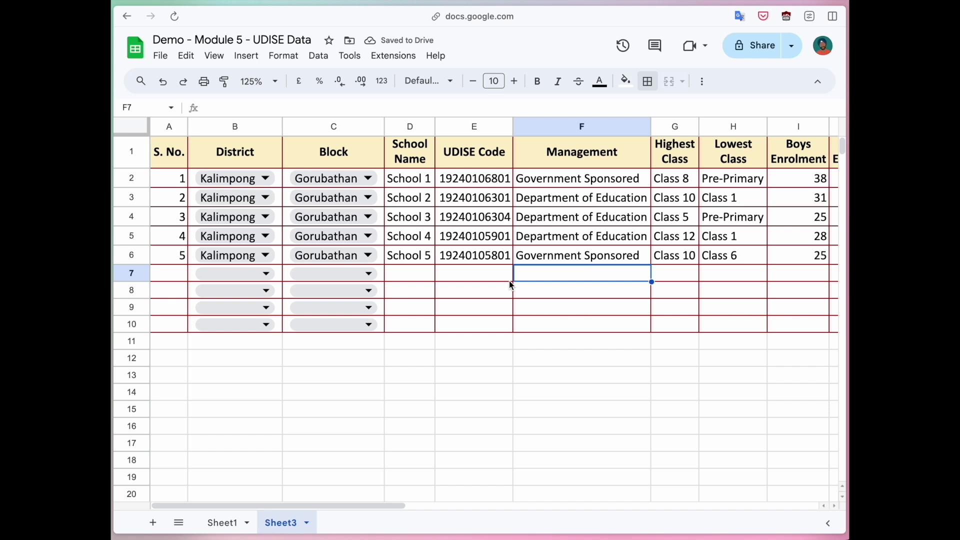
# Choose Kalimpong as the district in cells B7 and B8
pyautogui.scroll(1, 508, 280)
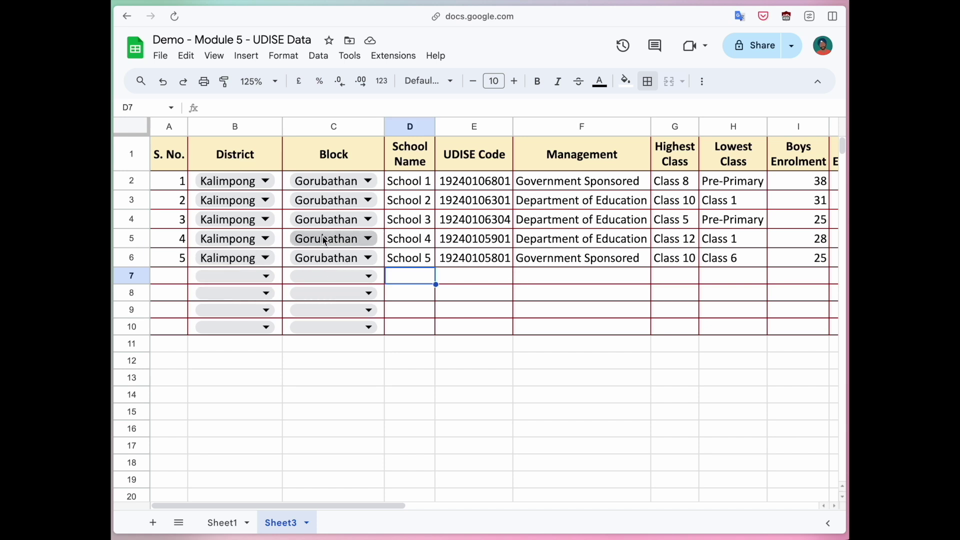
pyautogui.click(260, 282)
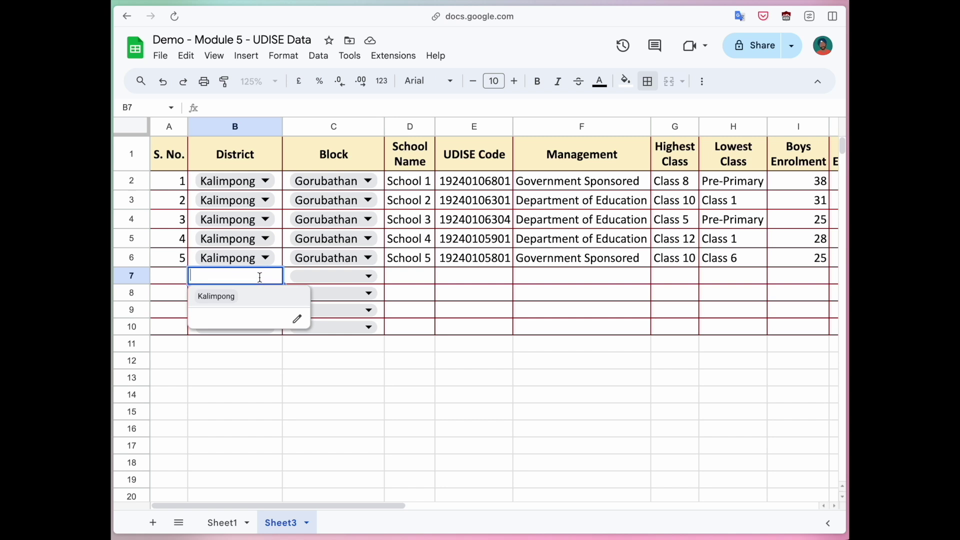
pyautogui.click(226, 299)
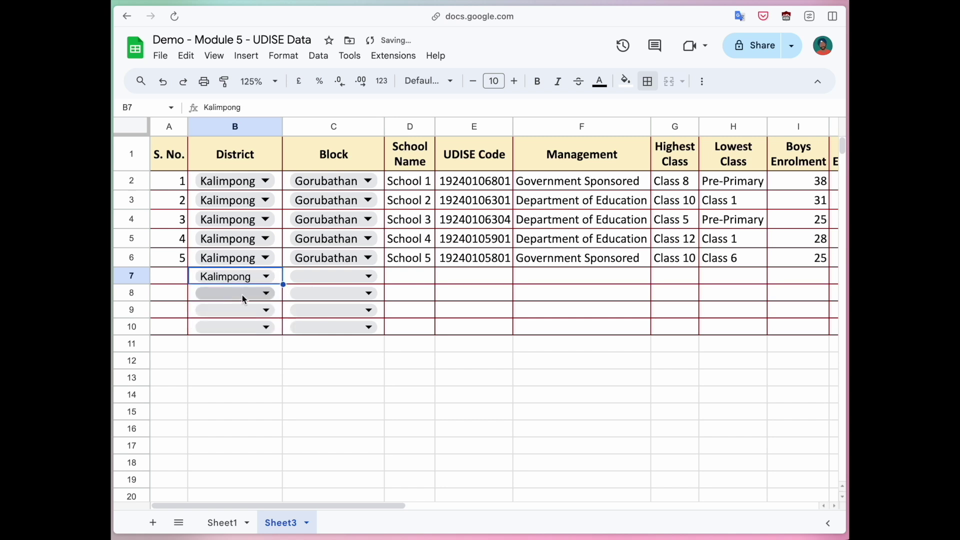
pyautogui.click(252, 294)
pyautogui.click(233, 315)
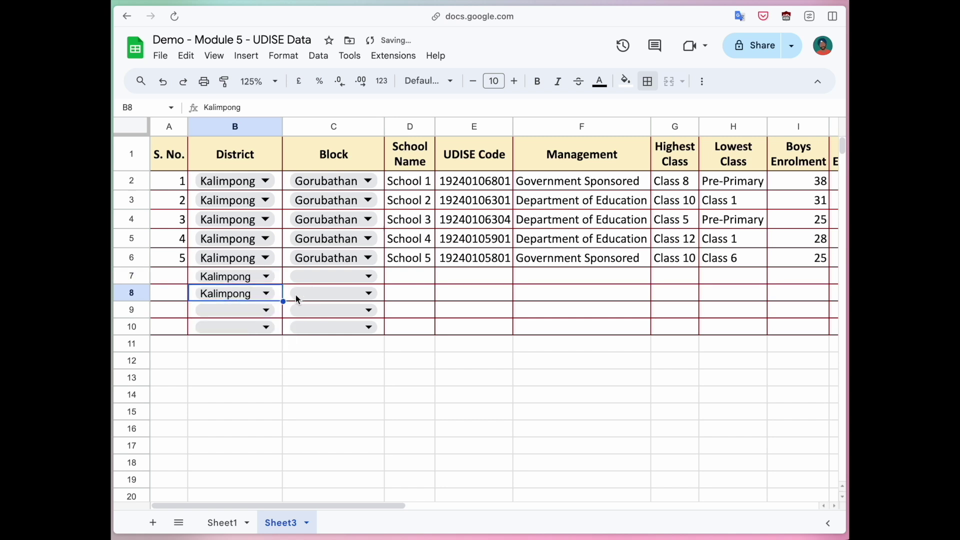
# Try to enter Kolkata as the district in cell B9
pyautogui.click(236, 309)
pyautogui.write('Kolkata')
pyautogui.press('Return')
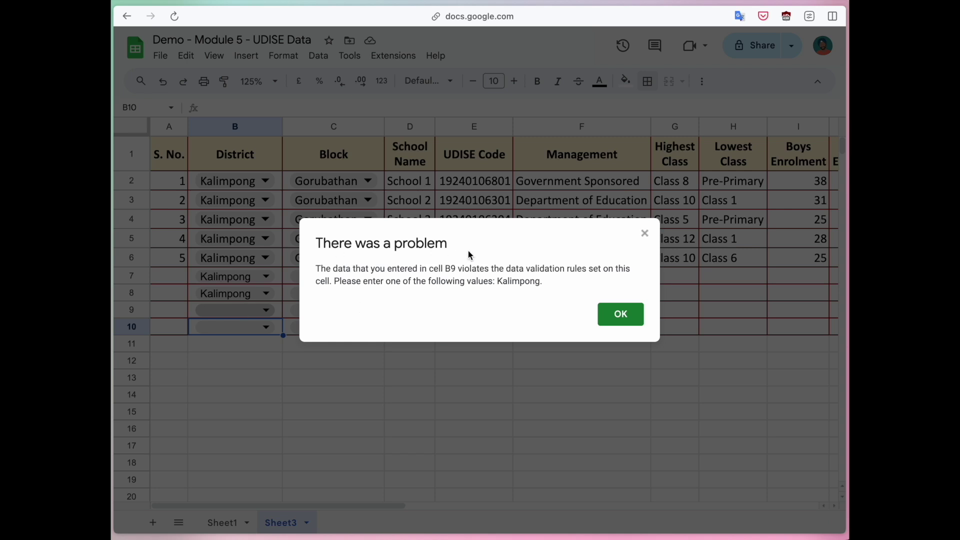
pyautogui.moveTo(335, 281); pyautogui.dragTo(550, 287)
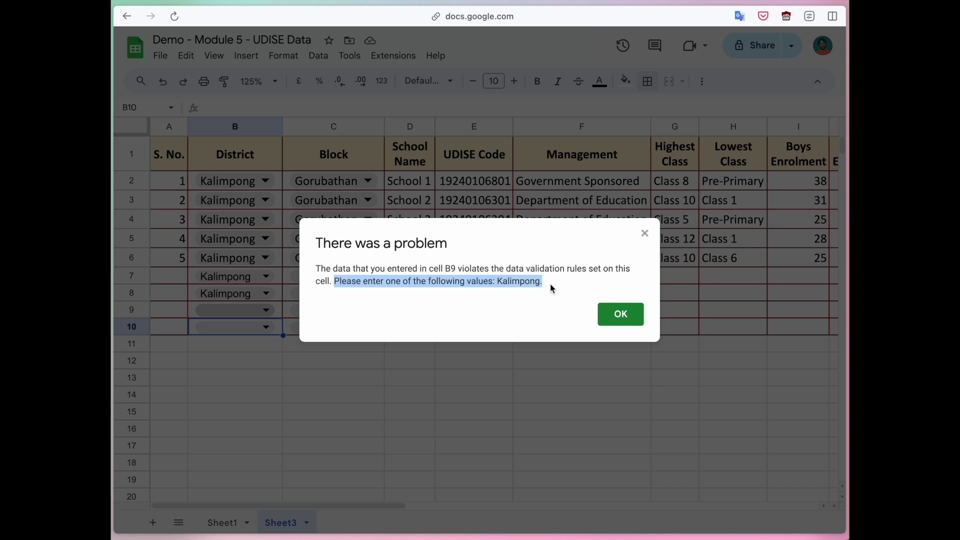
pyautogui.click(620, 316)
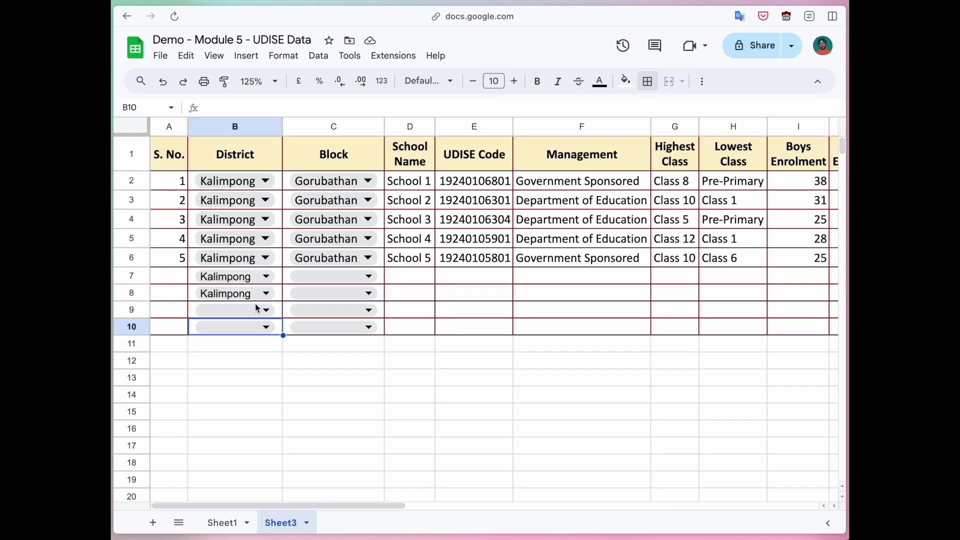
# Choose Kalimpong Municipality as the block in C7 and C8 and Gorubathan in C9, fitting column C to its content
pyautogui.click(350, 278)
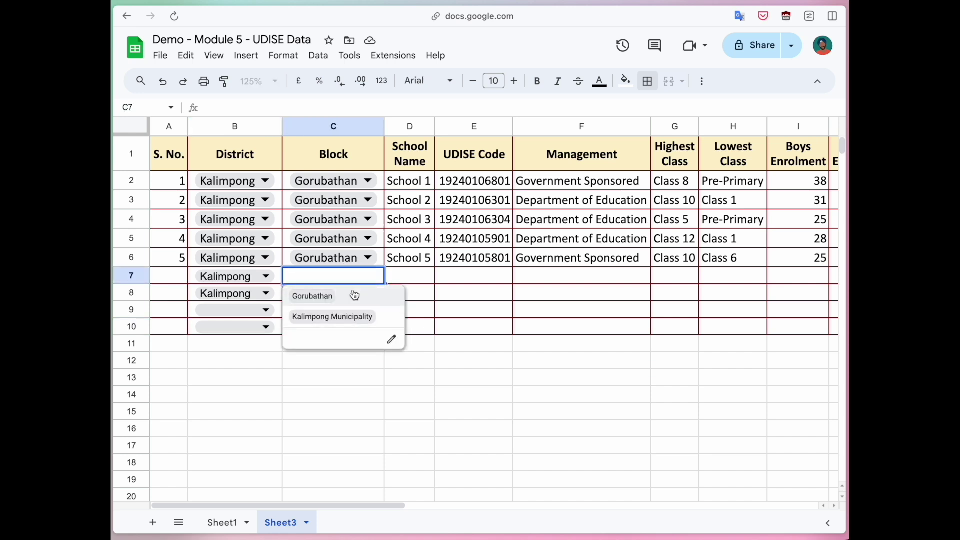
pyautogui.click(361, 316)
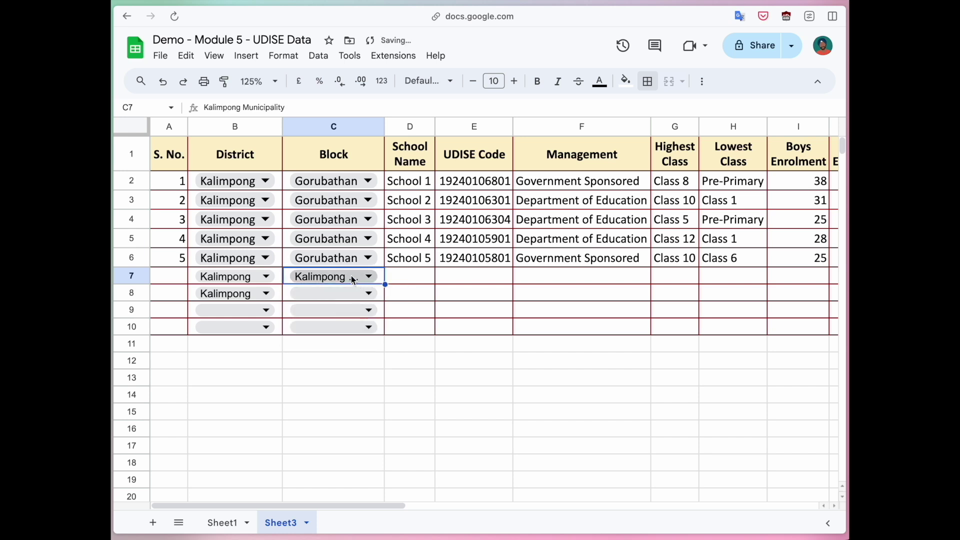
pyautogui.doubleClick(383, 126)
pyautogui.click(369, 294)
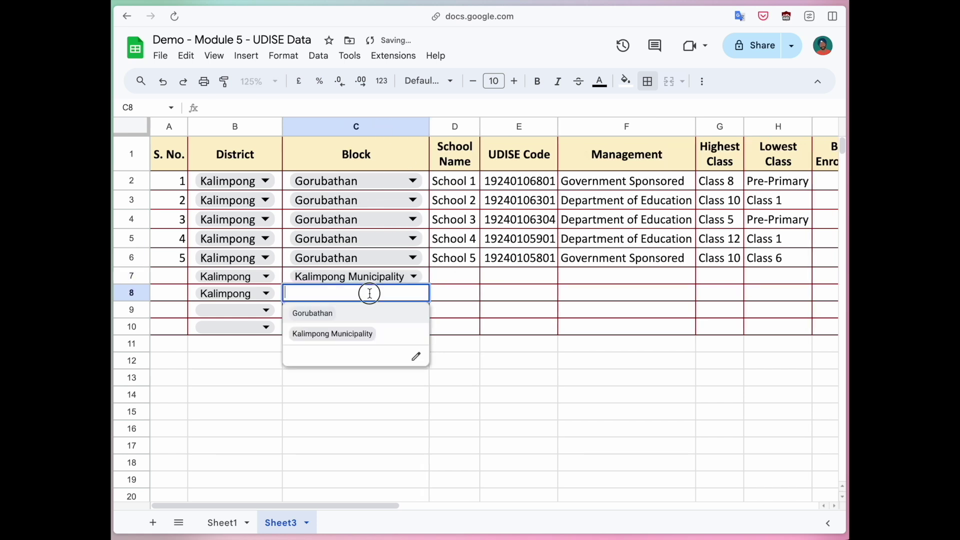
pyautogui.click(337, 332)
pyautogui.click(340, 316)
pyautogui.click(334, 329)
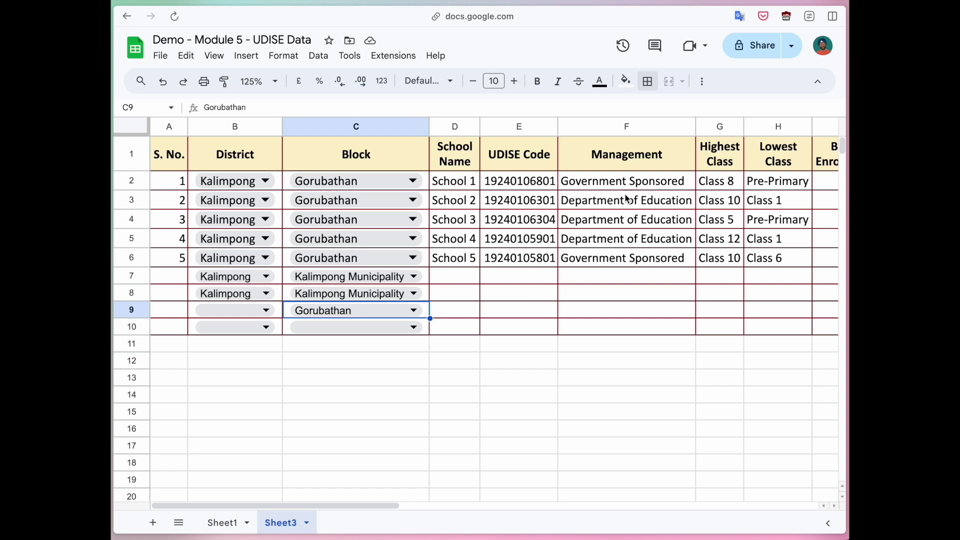
# Create a drop-down validation rule for the Management cells F2:F10, adding Madrasa Board to the existing management types
pyautogui.moveTo(617, 186); pyautogui.dragTo(620, 331)
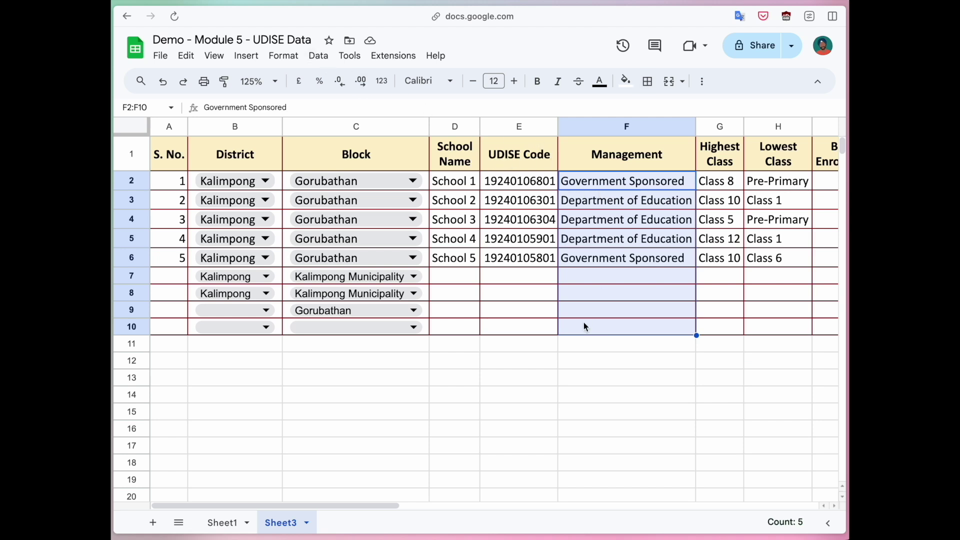
pyautogui.click(320, 59)
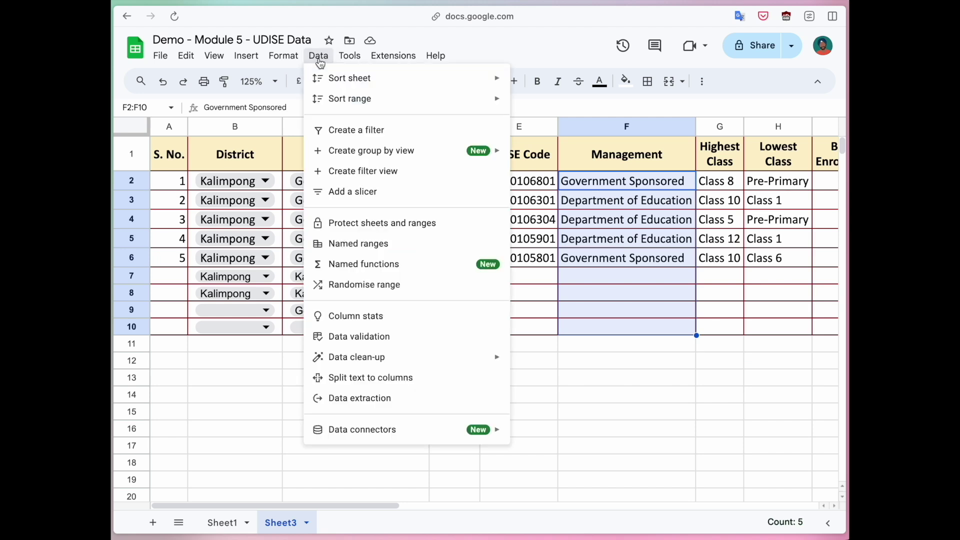
pyautogui.click(378, 335)
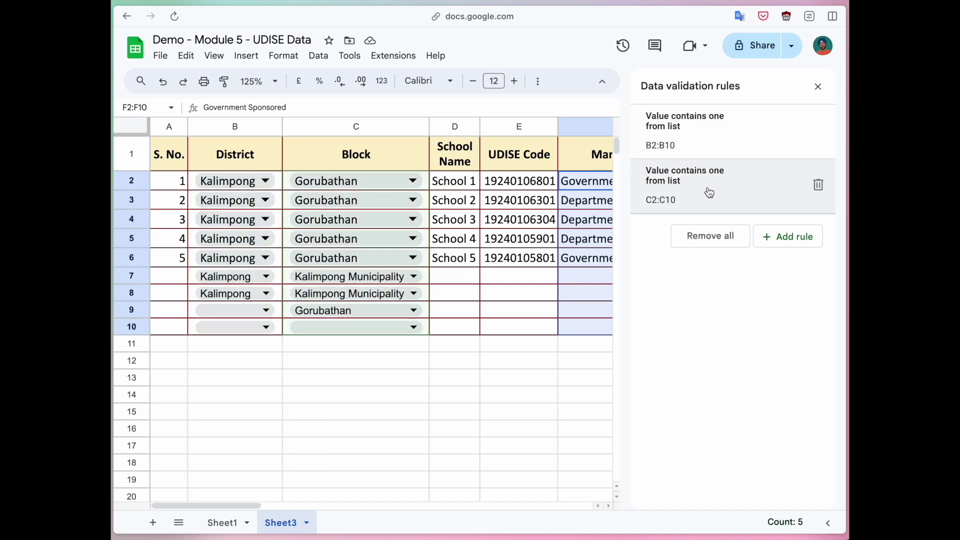
pyautogui.hscroll(5, 406, 275)
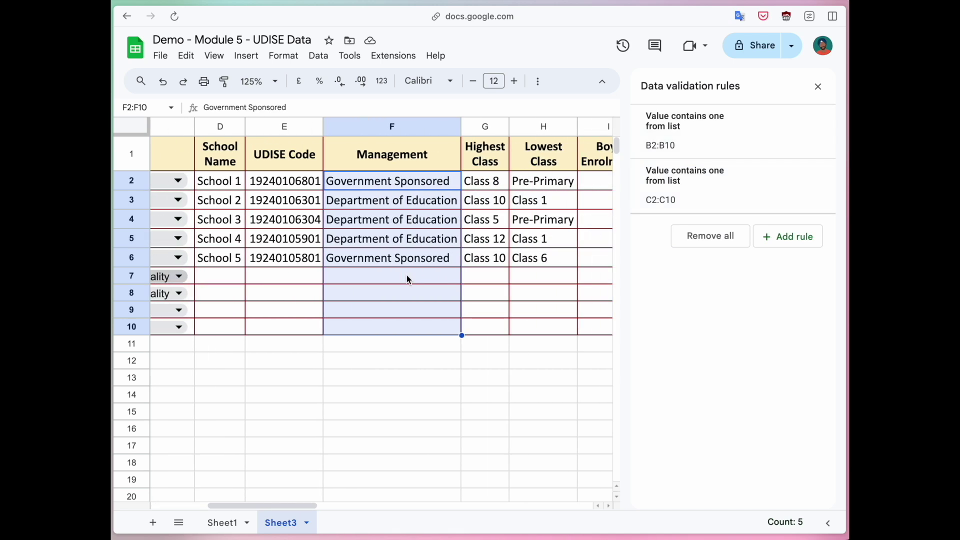
pyautogui.click(790, 237)
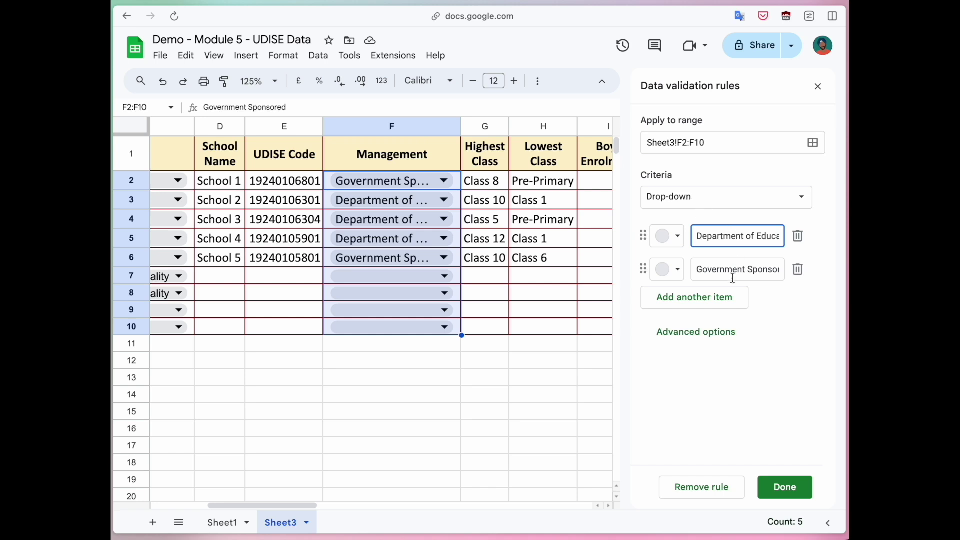
pyautogui.click(718, 298)
pyautogui.write('Madrasa Board')
pyautogui.click(797, 352)
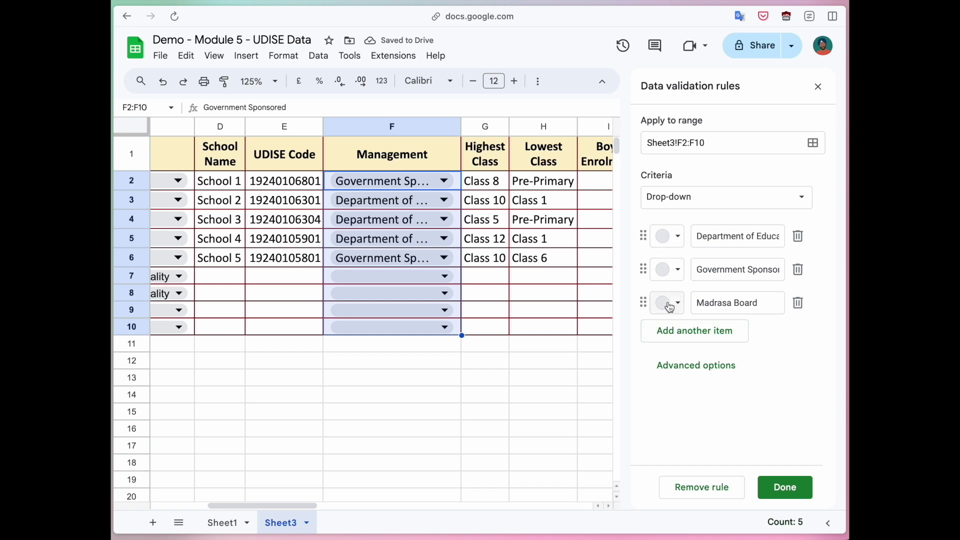
# Colour the drop-down items Department of Education dark blue, Government Sponsored dark green and Madrasa Board dark brown, and save the rule
pyautogui.click(671, 244)
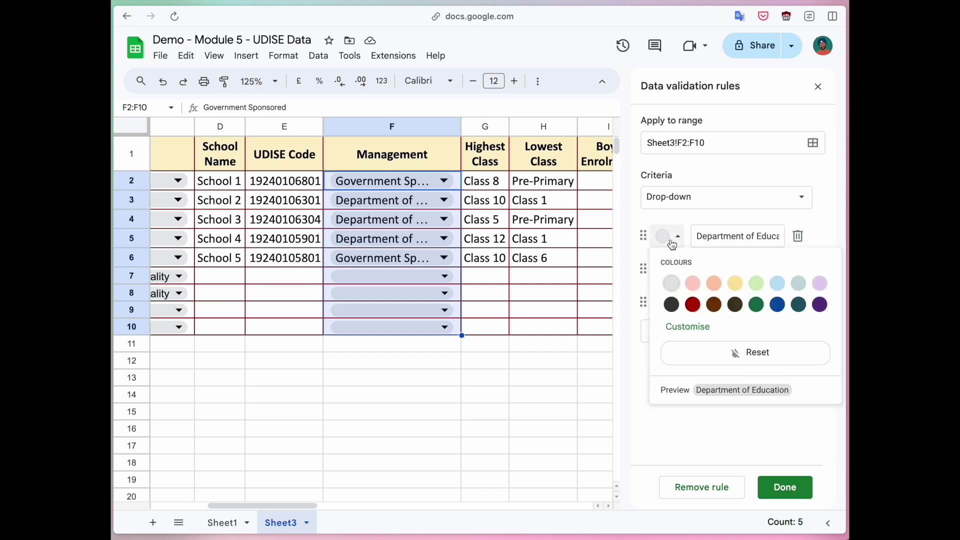
pyautogui.click(775, 302)
pyautogui.click(669, 270)
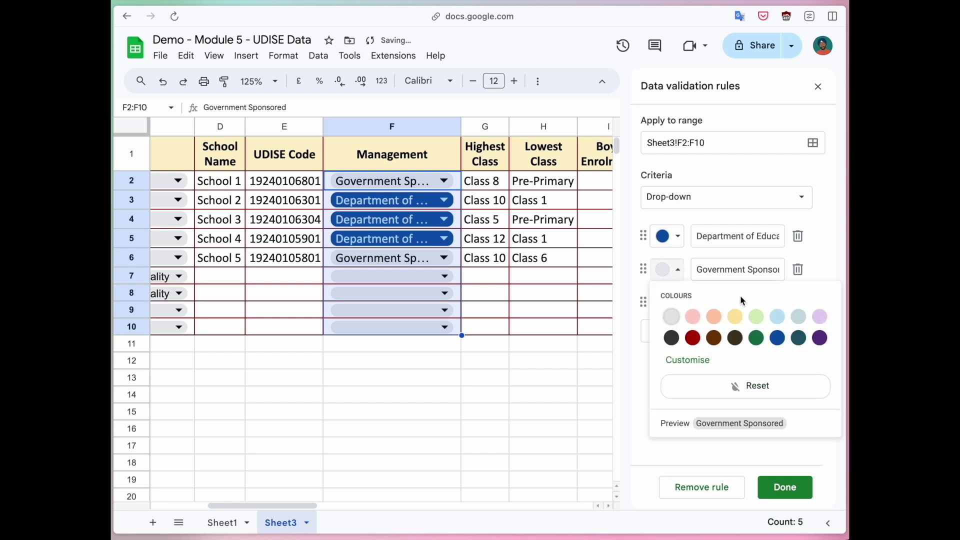
pyautogui.click(757, 338)
pyautogui.click(668, 303)
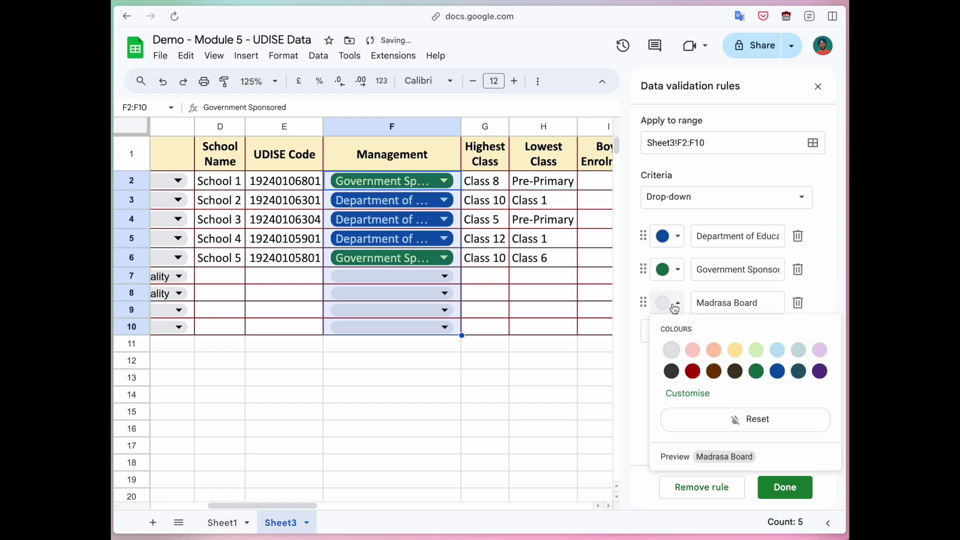
pyautogui.click(714, 371)
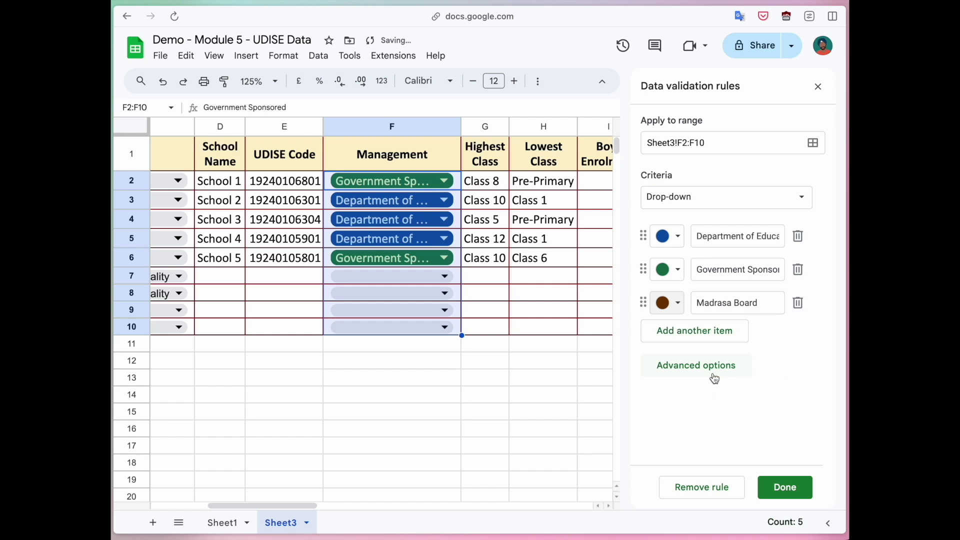
pyautogui.click(784, 487)
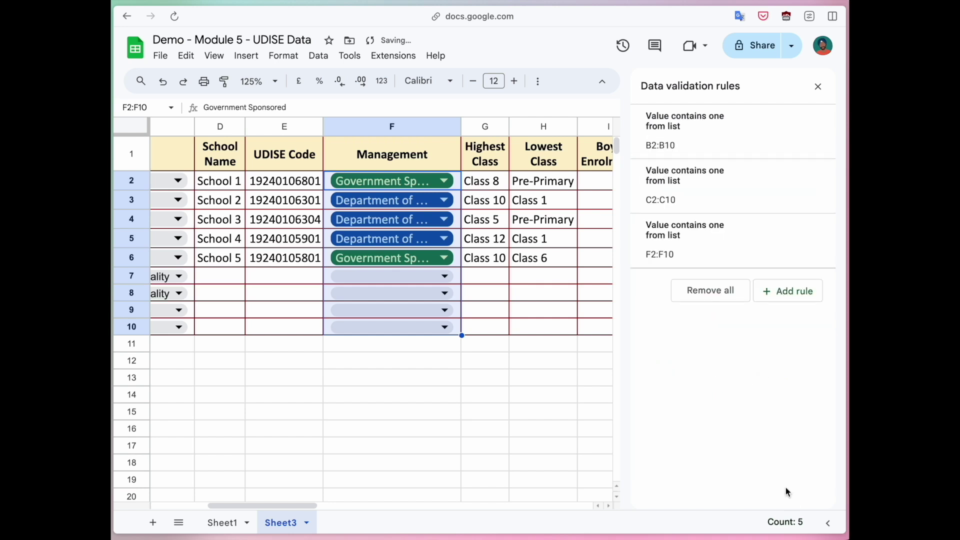
# Choose Madrasa Board in F7, Department of Education in F8, Government Sponsored in F9 and Department of Education in F10
pyautogui.click(393, 276)
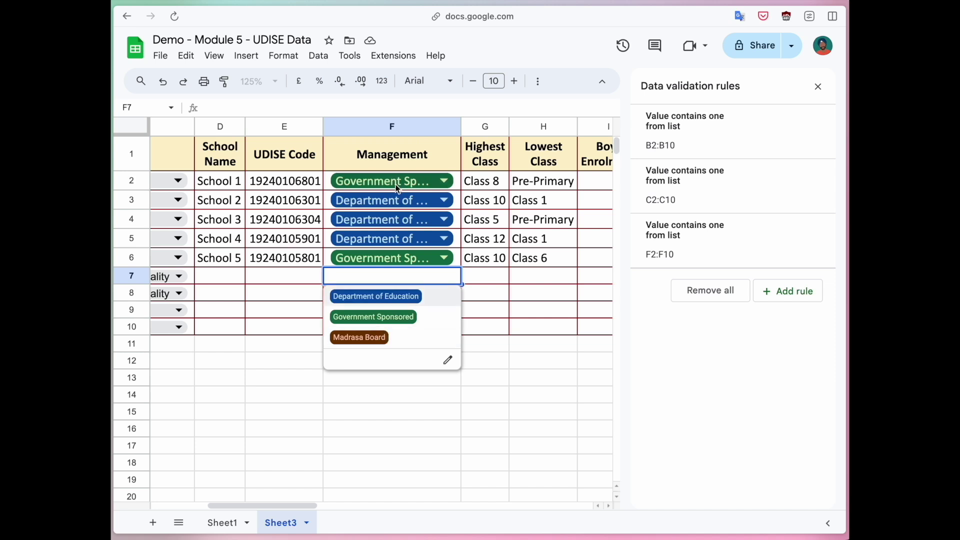
pyautogui.click(372, 337)
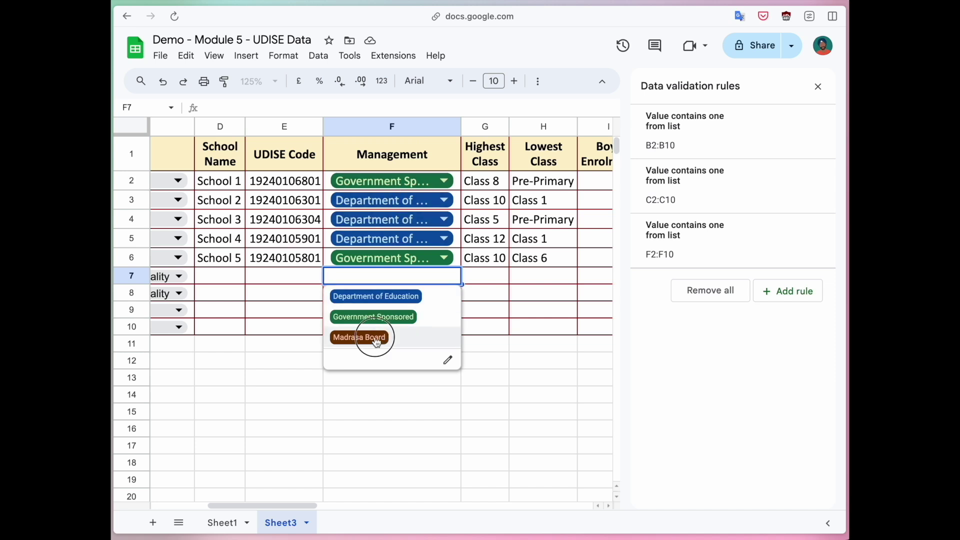
pyautogui.click(424, 302)
pyautogui.click(383, 312)
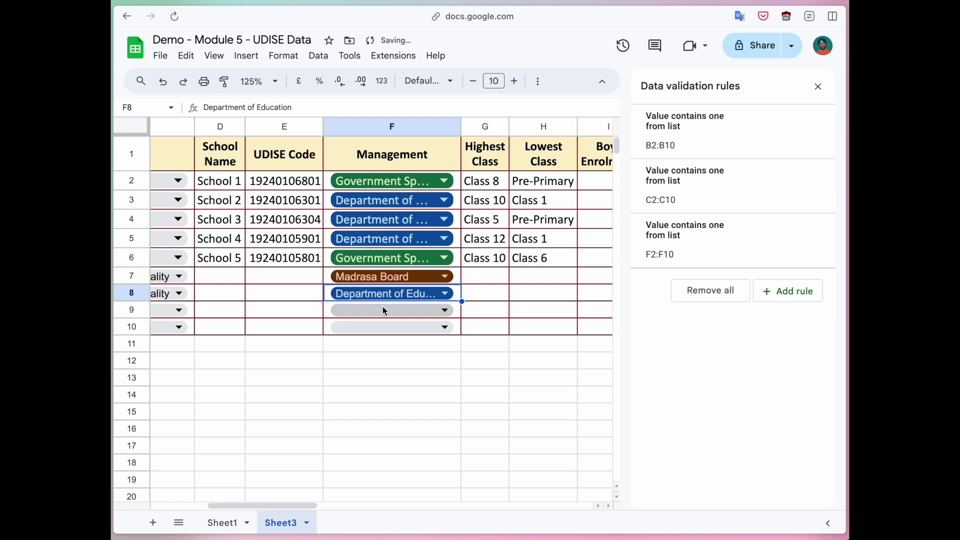
pyautogui.click(382, 310)
pyautogui.click(373, 350)
pyautogui.click(369, 327)
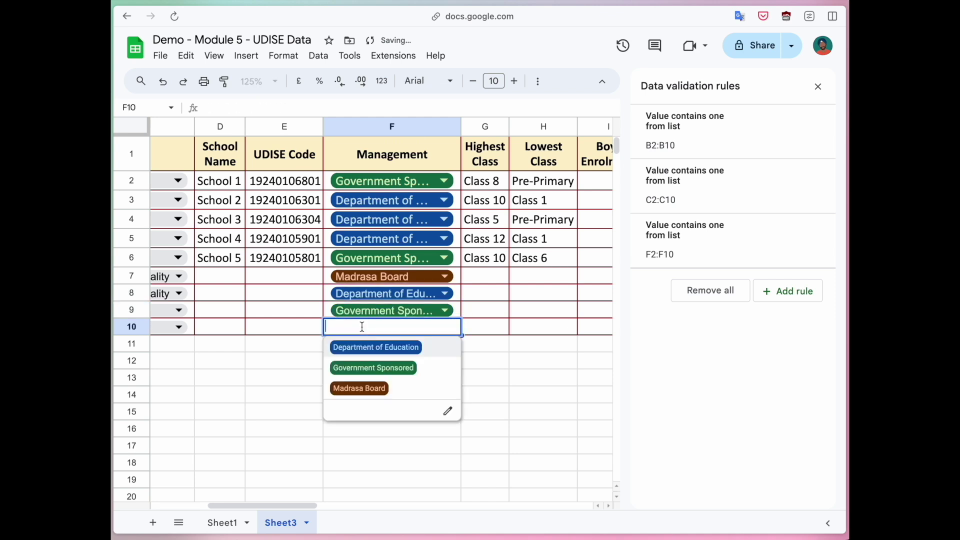
pyautogui.click(360, 353)
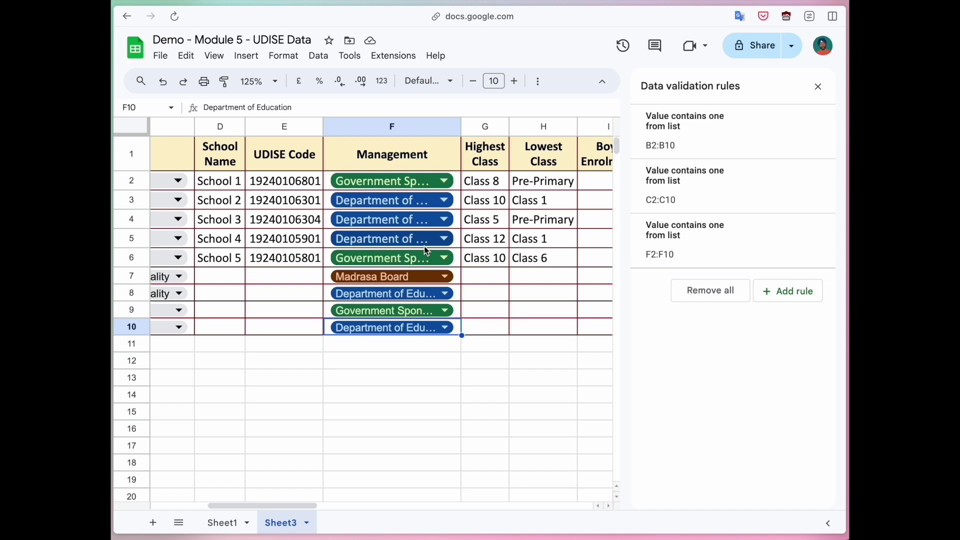
# Add a drop-down validation rule with the existing classes to the Highest Class cells G2:G10 and fit column G to its content
pyautogui.hscroll(3, 422, 256)
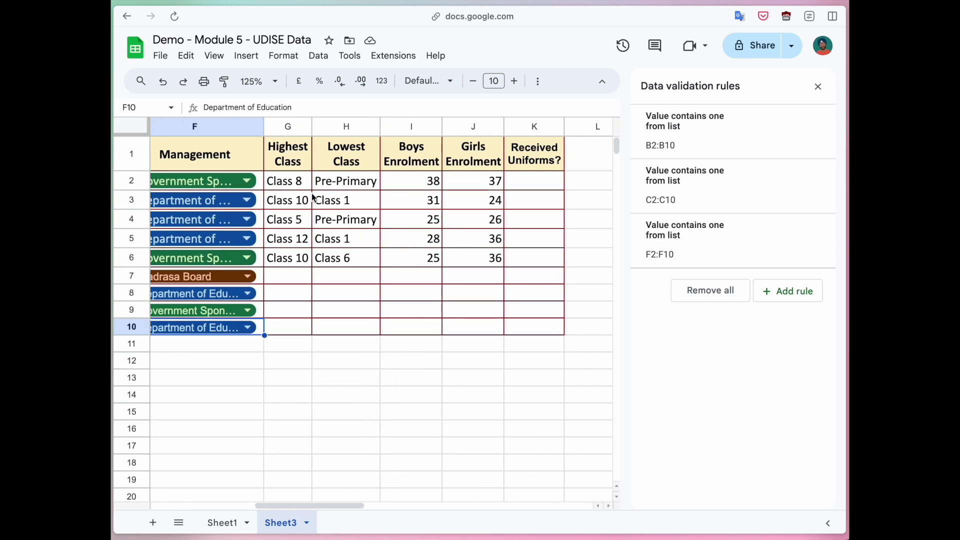
pyautogui.moveTo(294, 185); pyautogui.dragTo(313, 330)
pyautogui.click(788, 291)
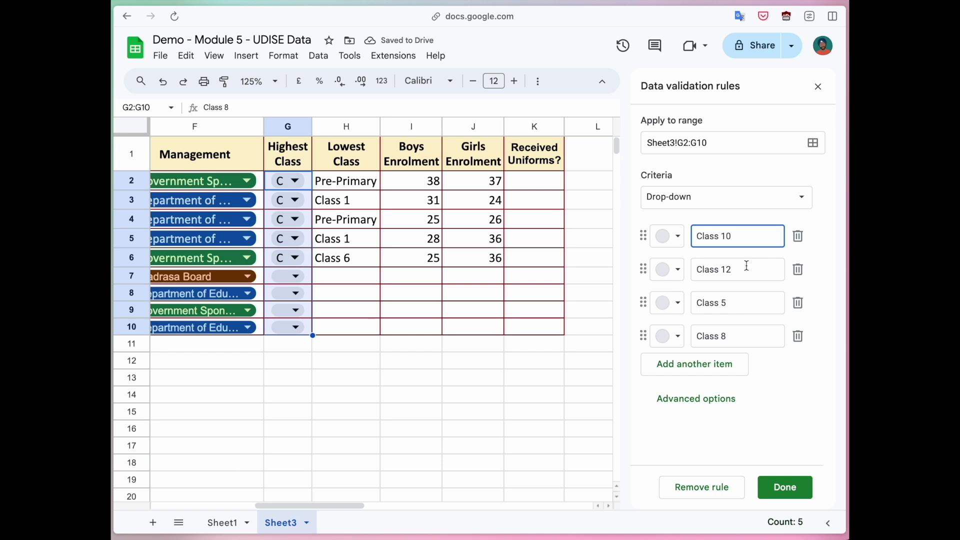
pyautogui.click(783, 485)
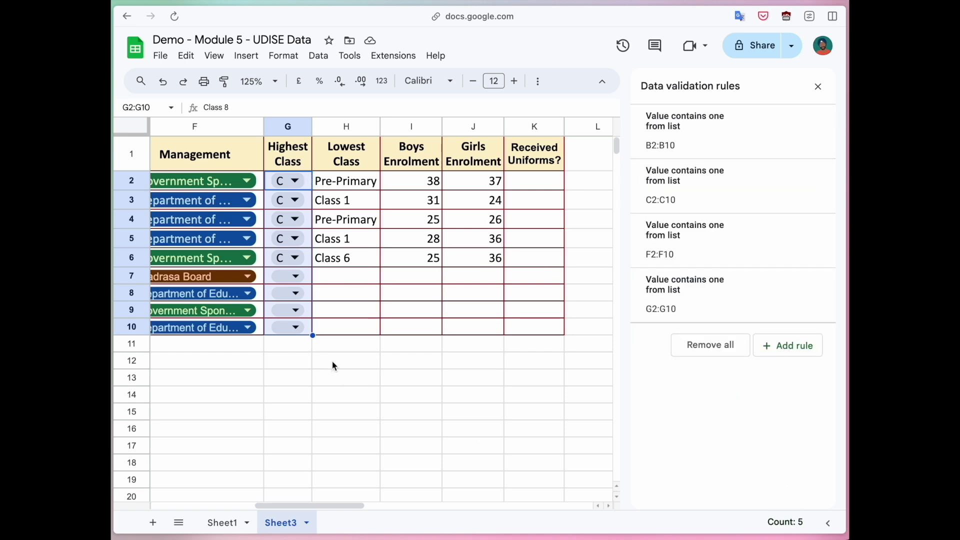
pyautogui.doubleClick(312, 128)
# Add a drop-down validation rule to the Lowest Class cells H2:H10, with Class 9 as an additional item
pyautogui.moveTo(389, 160); pyautogui.dragTo(392, 326)
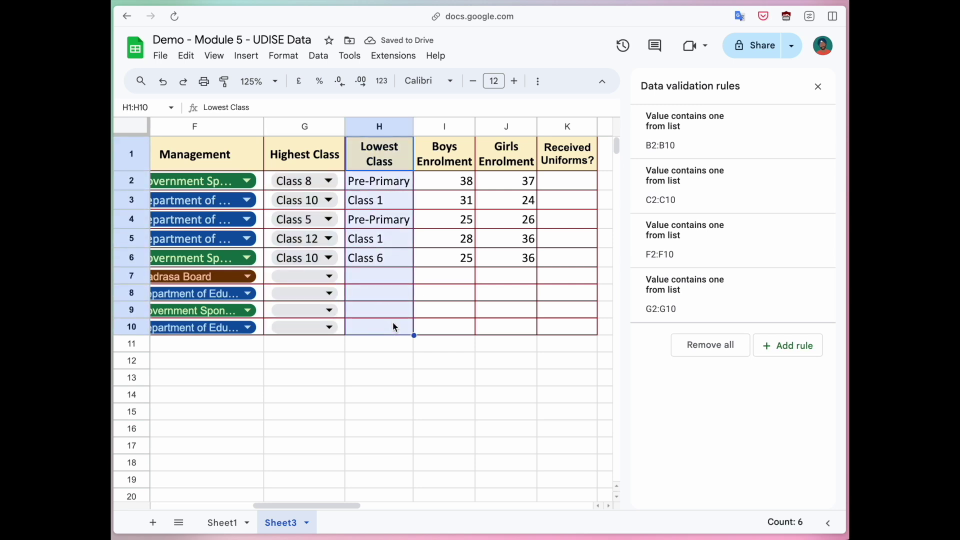
pyautogui.click(390, 186)
pyautogui.hotkey('shift', 'Down')
pyautogui.hotkey('shift', 'Down')
pyautogui.hotkey('shift', 'Down')
pyautogui.hotkey('shift', 'Down')
pyautogui.hotkey('shift', 'Down')
pyautogui.hotkey('shift', 'Down')
pyautogui.hotkey('shift', 'Down')
pyautogui.hotkey('shift', 'Down')
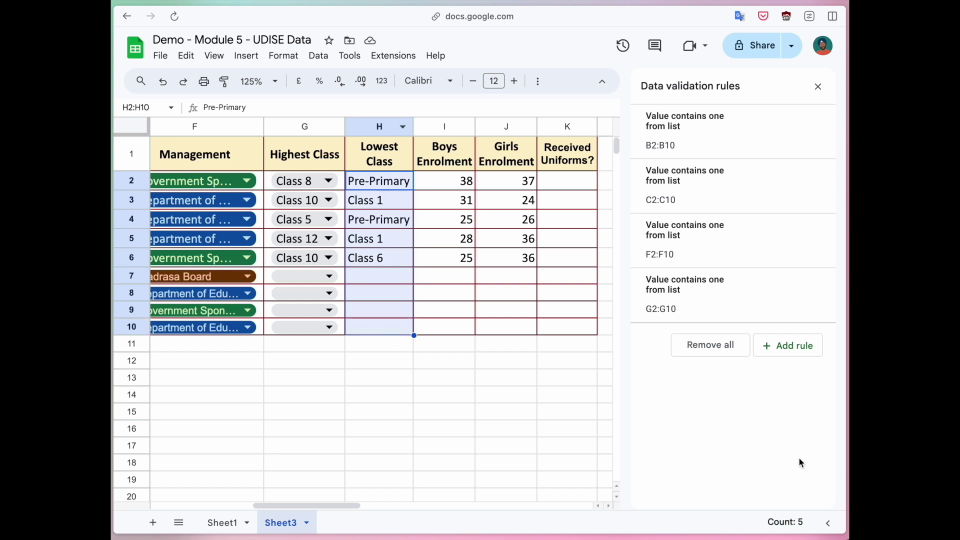
pyautogui.click(800, 353)
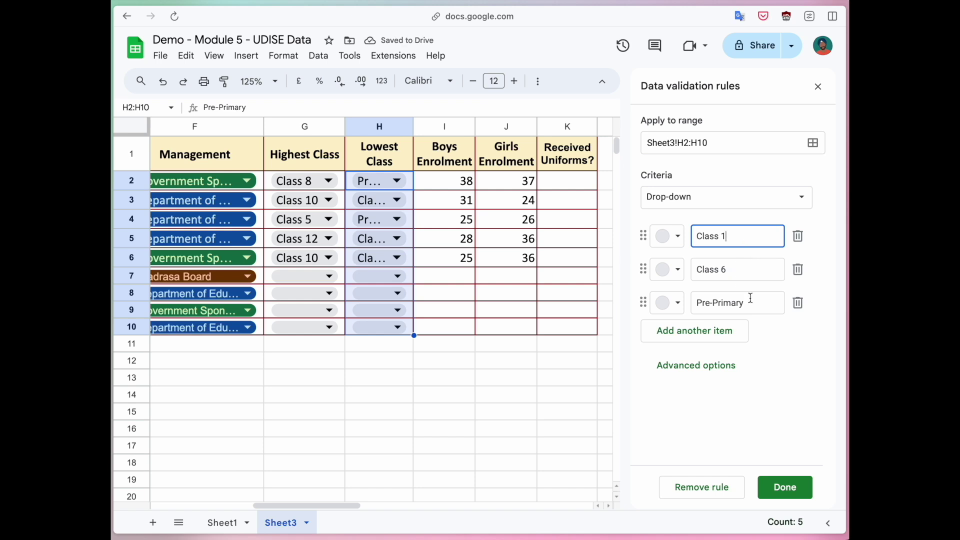
pyautogui.click(735, 332)
pyautogui.write('Class 9')
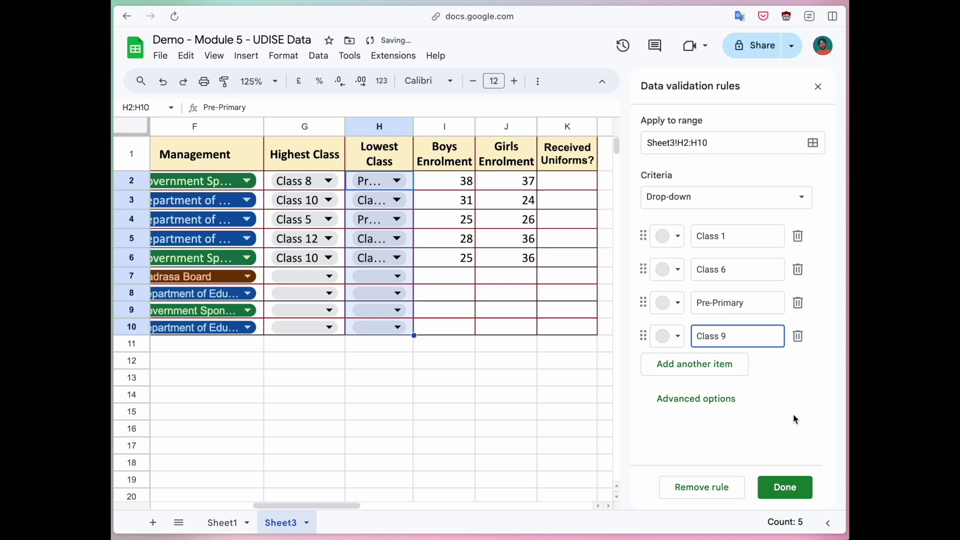
pyautogui.click(784, 489)
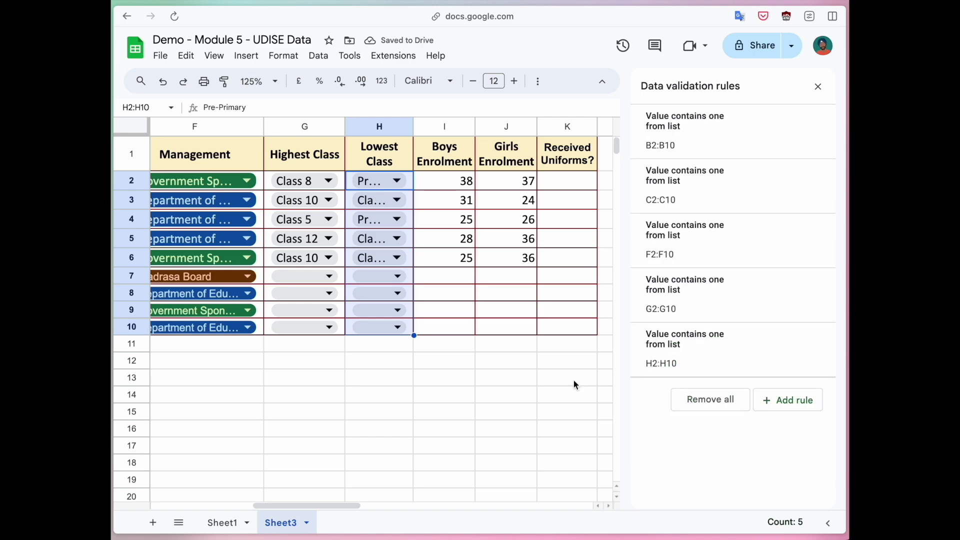
# Add a data validation rule to the empty enrolment cells I7:J10 with the criterion greater than or equal to 0
pyautogui.hscroll(-5, 450, 331)
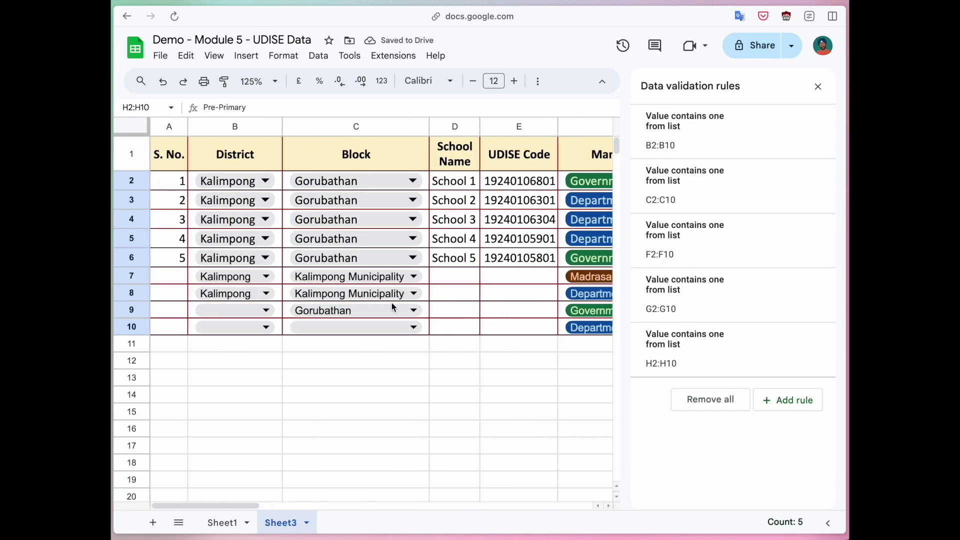
pyautogui.hscroll(5, 466, 310)
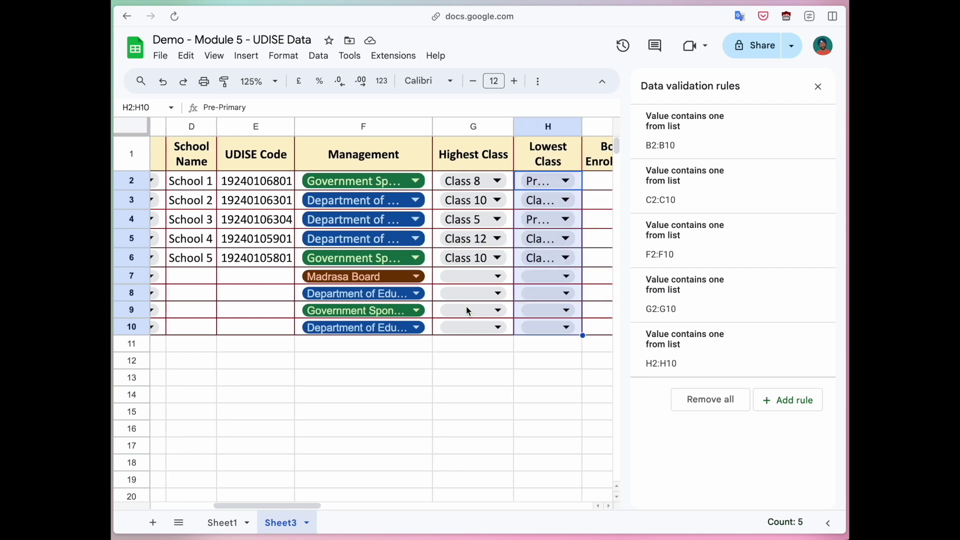
pyautogui.hscroll(5, 469, 311)
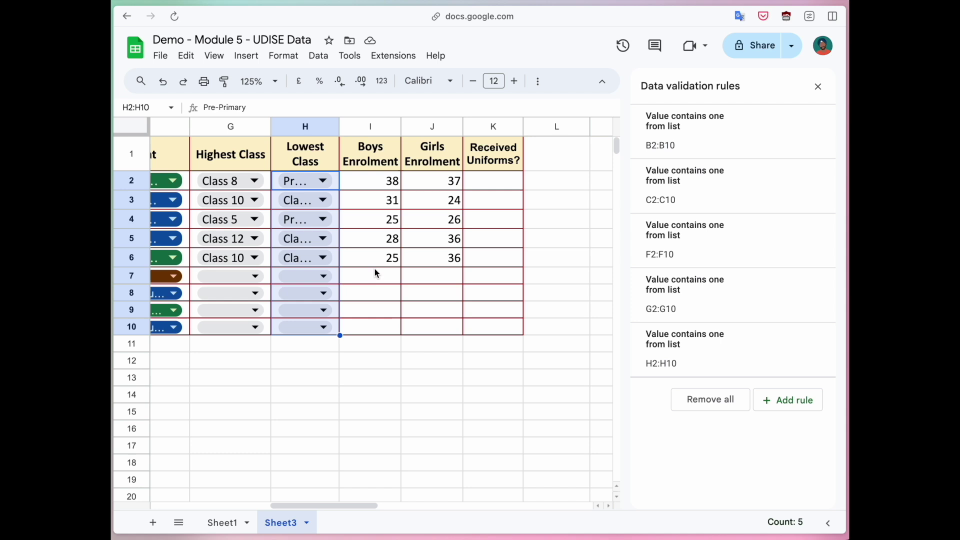
pyautogui.moveTo(370, 280); pyautogui.dragTo(437, 334)
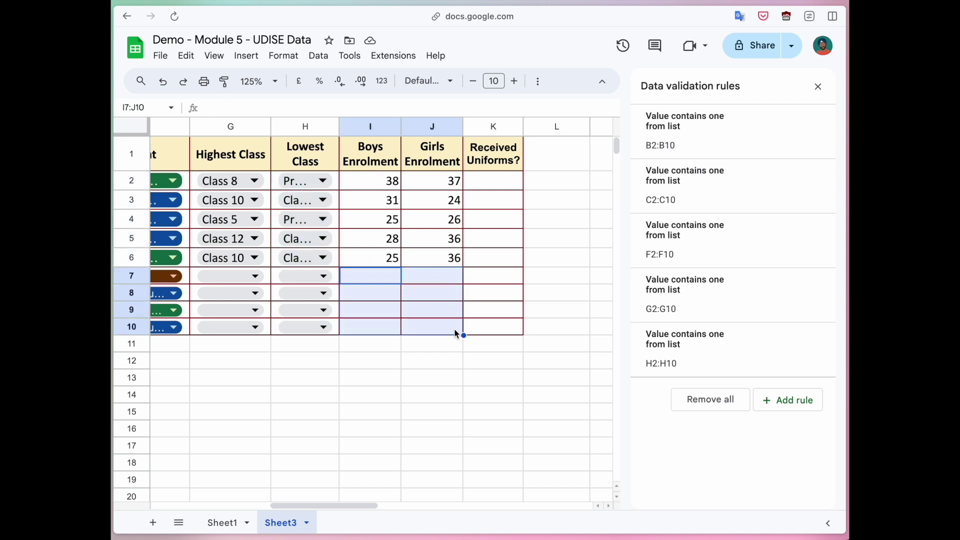
pyautogui.click(780, 400)
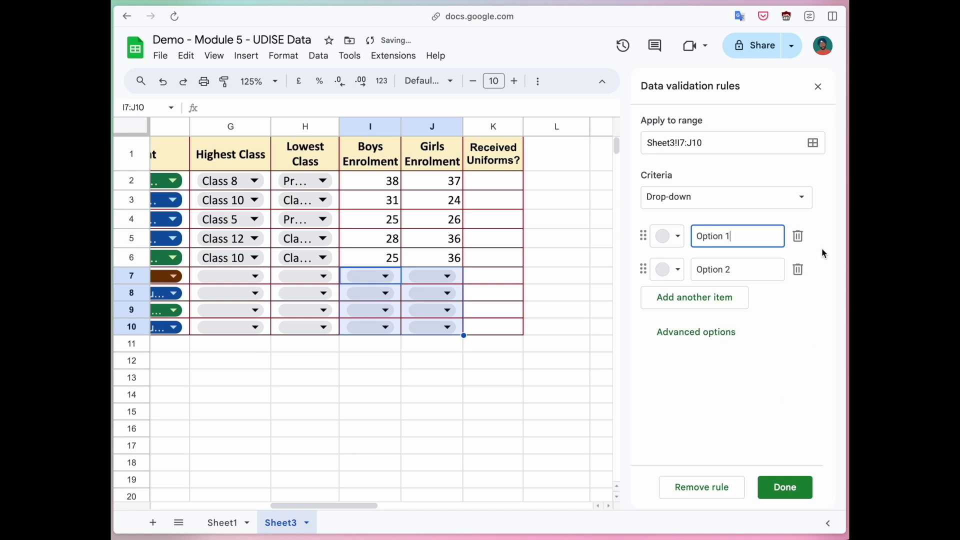
pyautogui.click(804, 205)
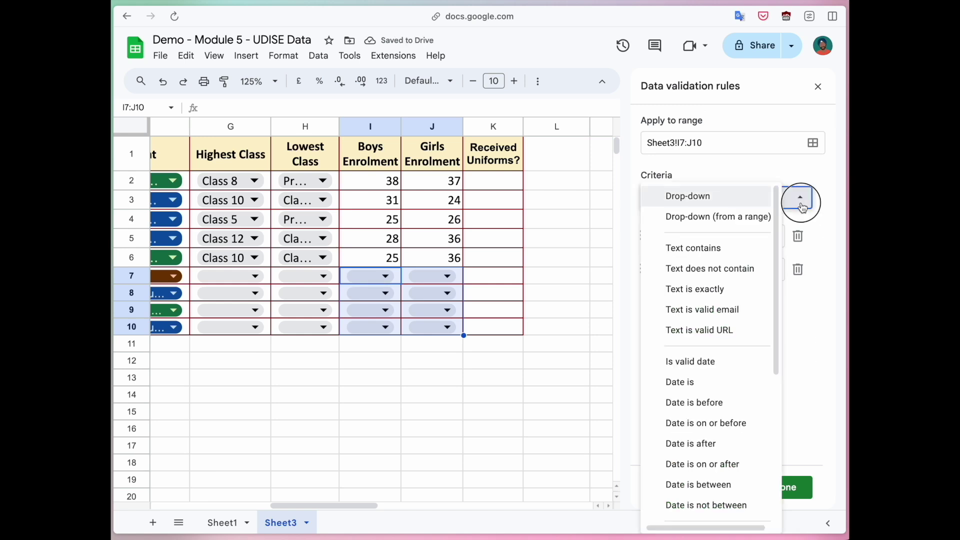
pyautogui.scroll(-5, 710, 309)
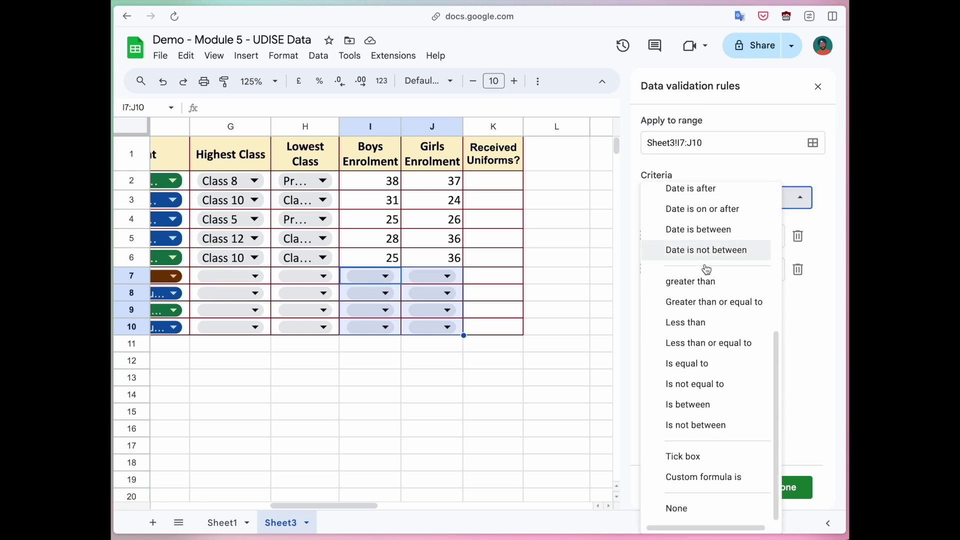
pyautogui.click(715, 303)
pyautogui.click(715, 238)
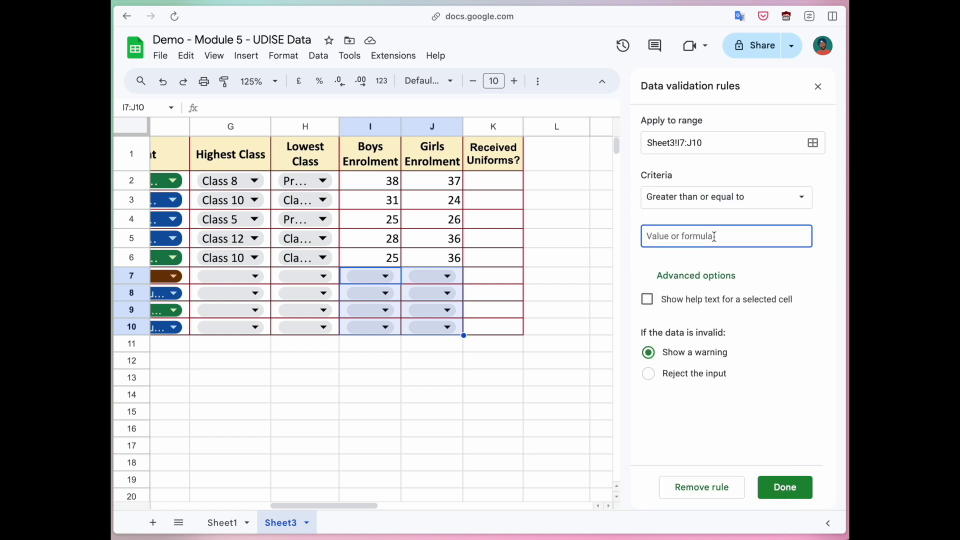
pyautogui.write('0')
pyautogui.click(752, 418)
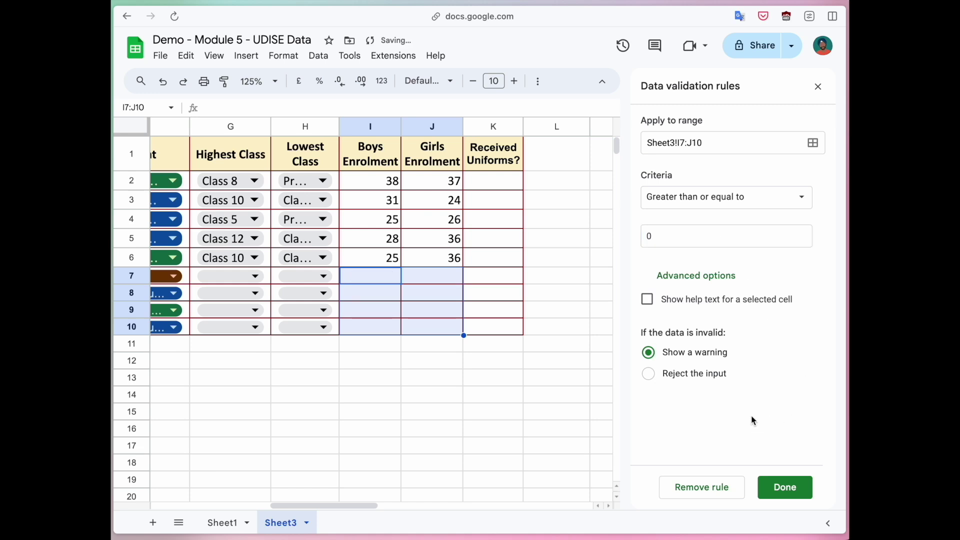
# Change the I7:J10 rule's criterion to between 0 and 100, enable help text for a selected cell, and save it
pyautogui.click(739, 199)
pyautogui.click(698, 345)
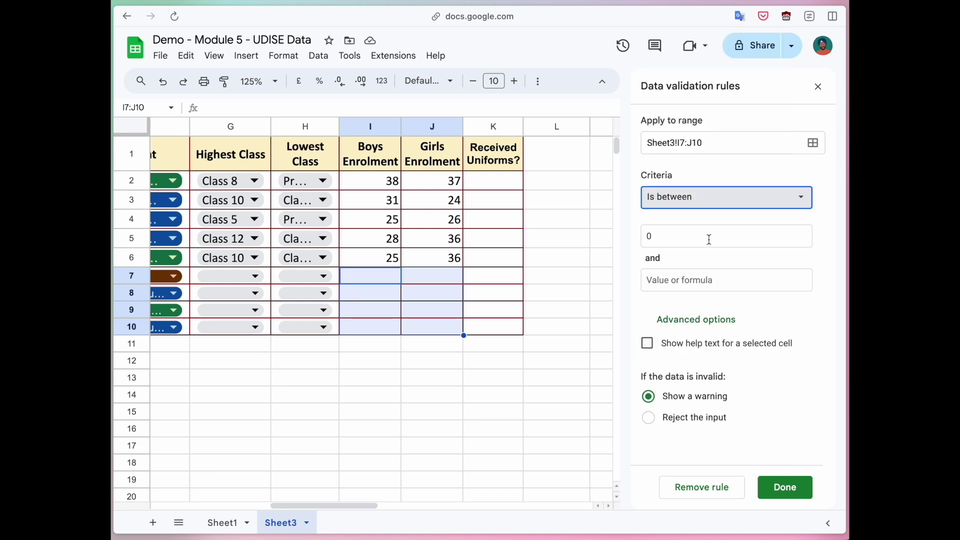
pyautogui.click(681, 280)
pyautogui.write('100')
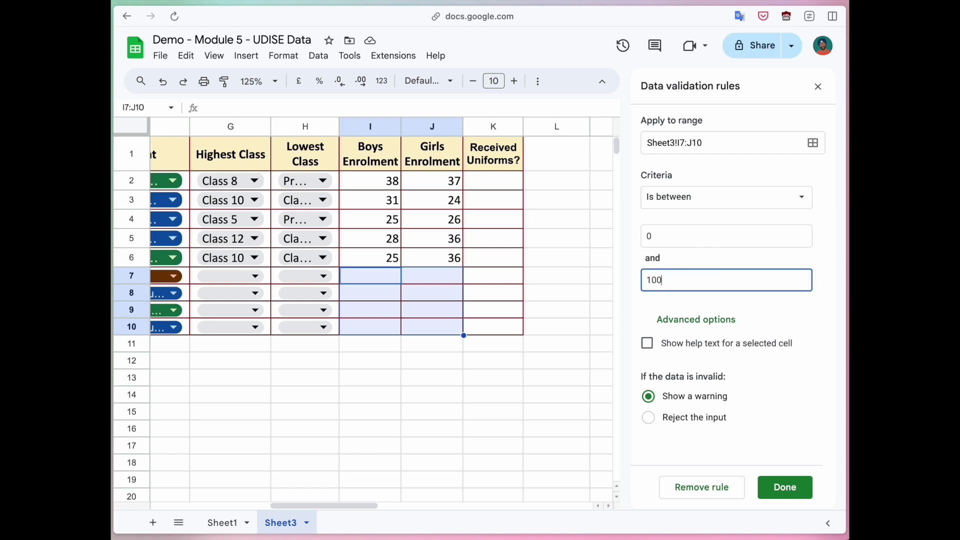
pyautogui.click(824, 315)
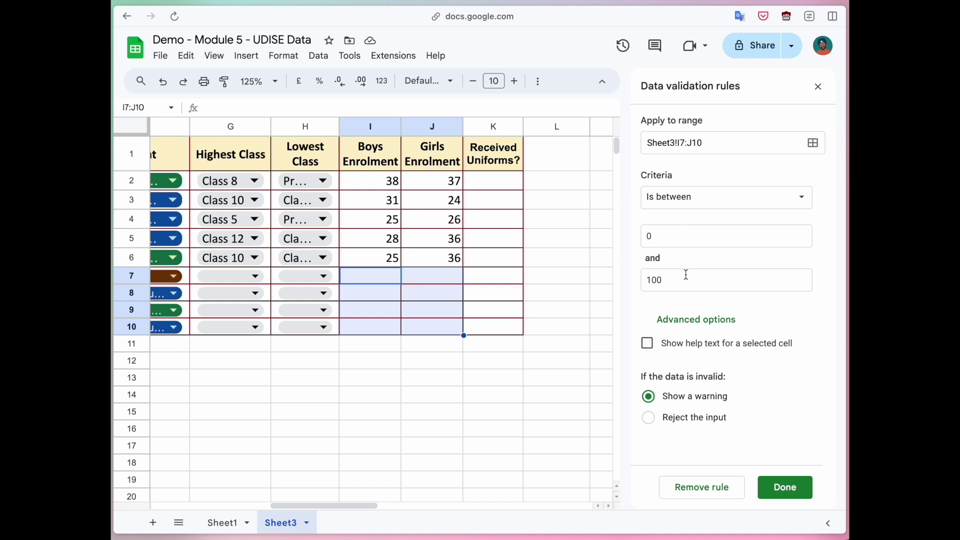
pyautogui.click(648, 345)
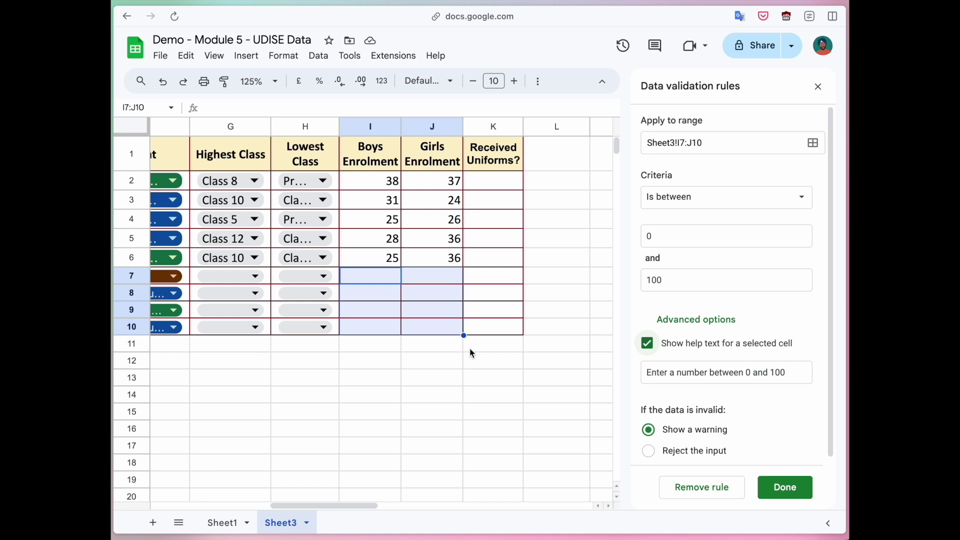
pyautogui.click(786, 489)
# Test the enrolment rule by entering 245 in I7, read the cell's validation note, and clear the cell
pyautogui.click(379, 277)
pyautogui.doubleClick(378, 277)
pyautogui.write('245')
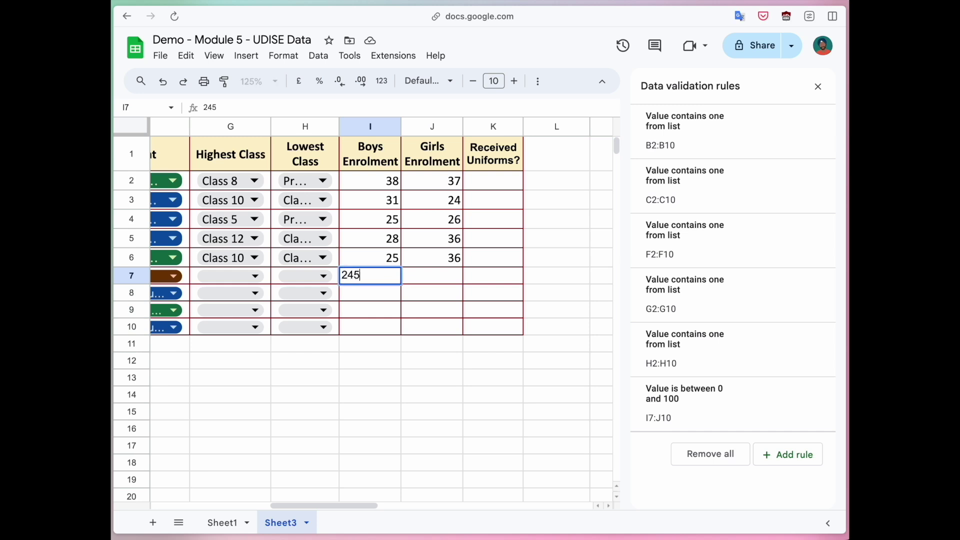
pyautogui.press('Return')
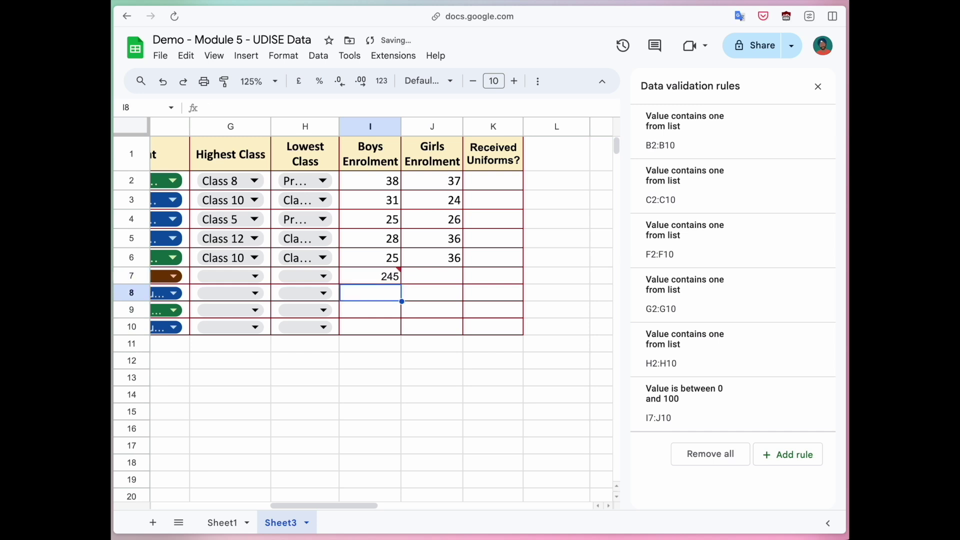
pyautogui.moveTo(402, 275)
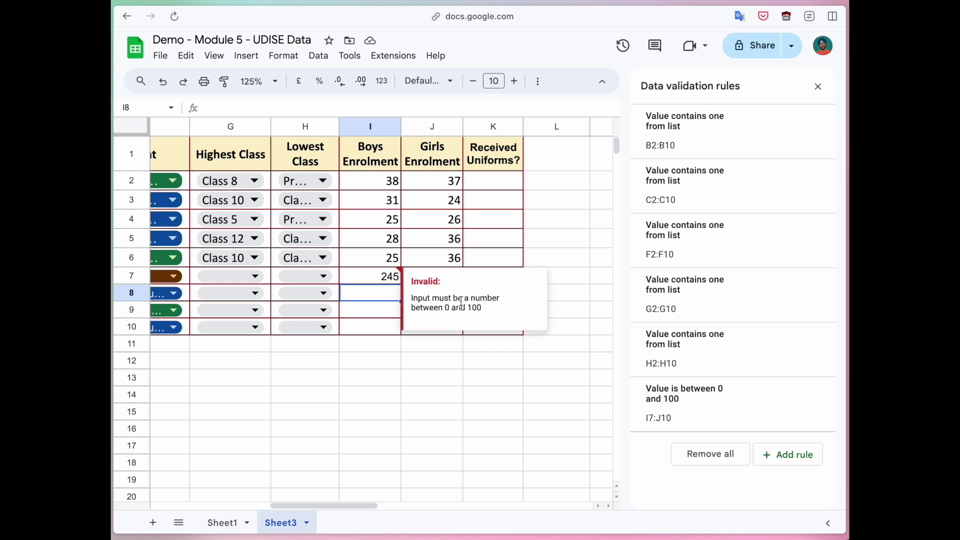
pyautogui.click(377, 284)
pyautogui.press('Delete')
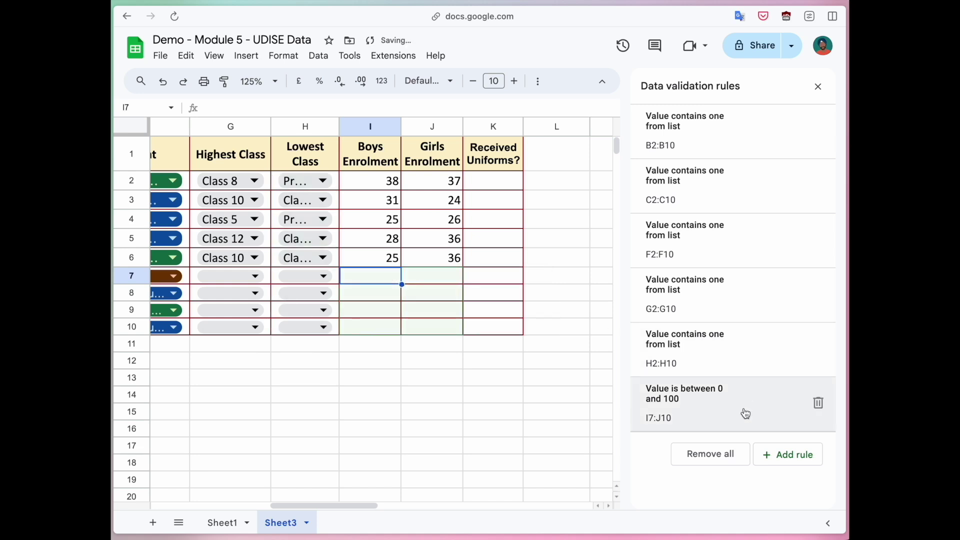
# Set the I7:J10 validation rule to reject the input when the data is invalid, and save it
pyautogui.click(728, 409)
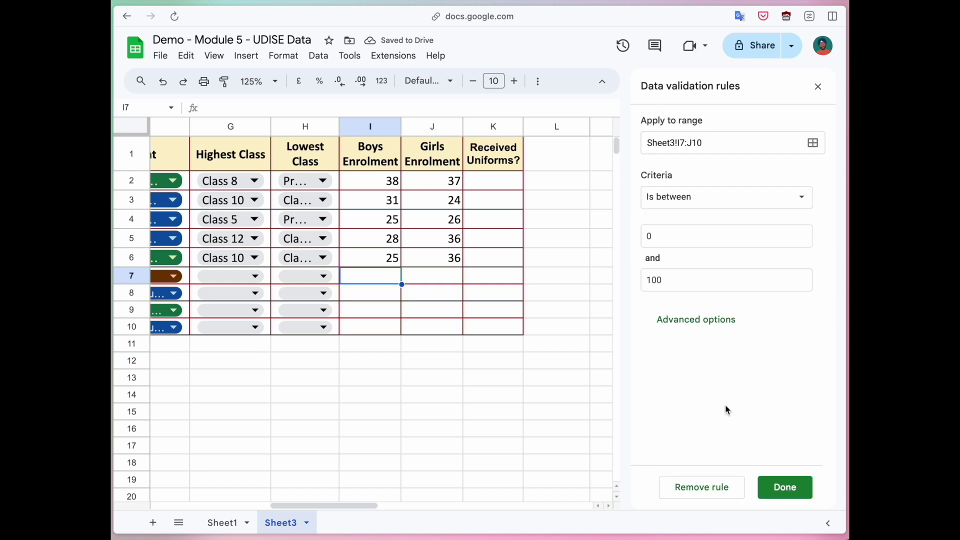
pyautogui.click(700, 334)
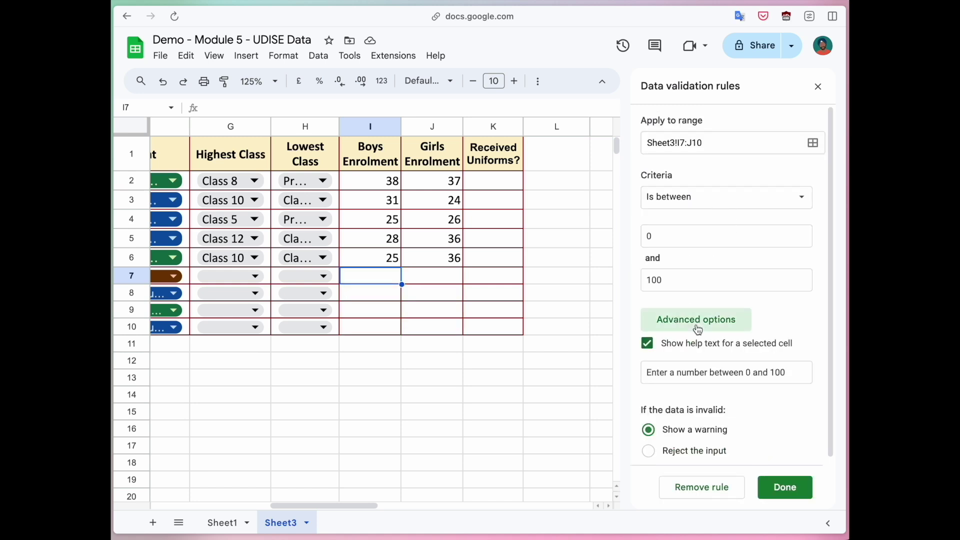
pyautogui.click(648, 445)
pyautogui.click(785, 497)
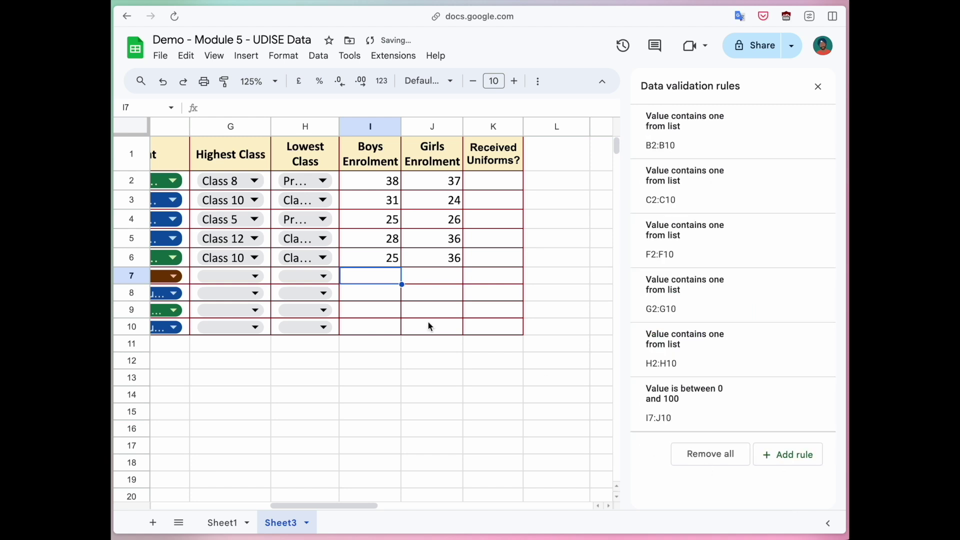
# Try entering 245 in I7 again to test the rejection setting, read the message and dismiss it
pyautogui.click(372, 281)
pyautogui.write('245')
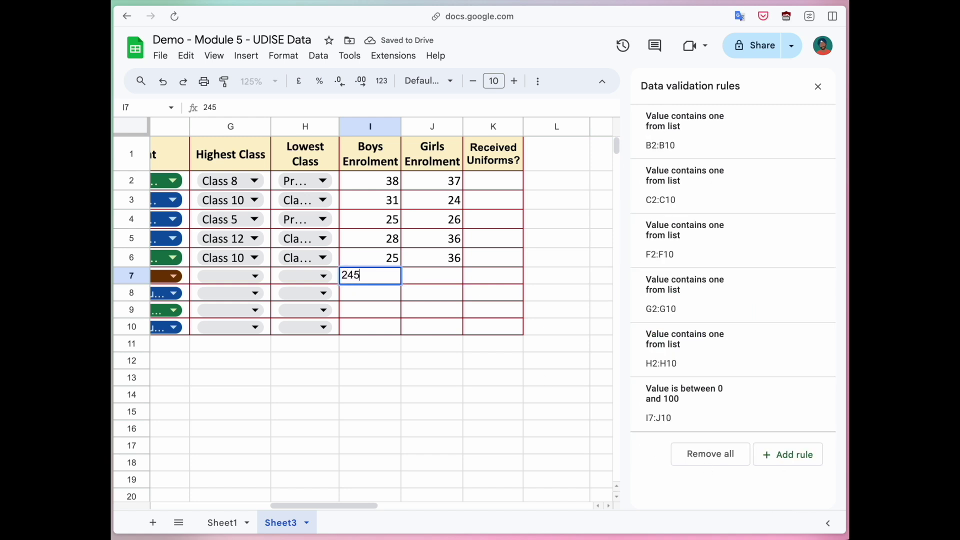
pyautogui.press('Return')
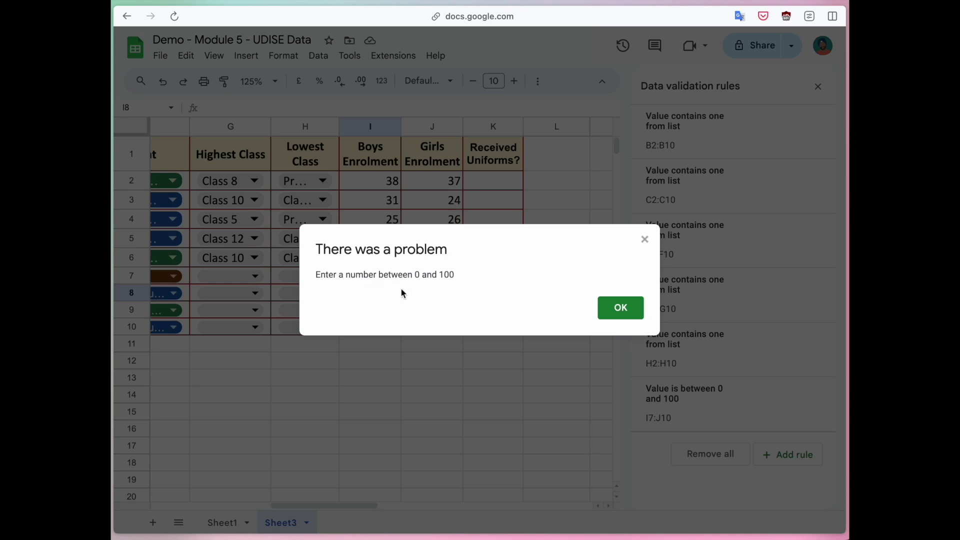
pyautogui.moveTo(316, 274); pyautogui.dragTo(456, 276)
pyautogui.moveTo(411, 272); pyautogui.dragTo(458, 278)
pyautogui.click(621, 308)
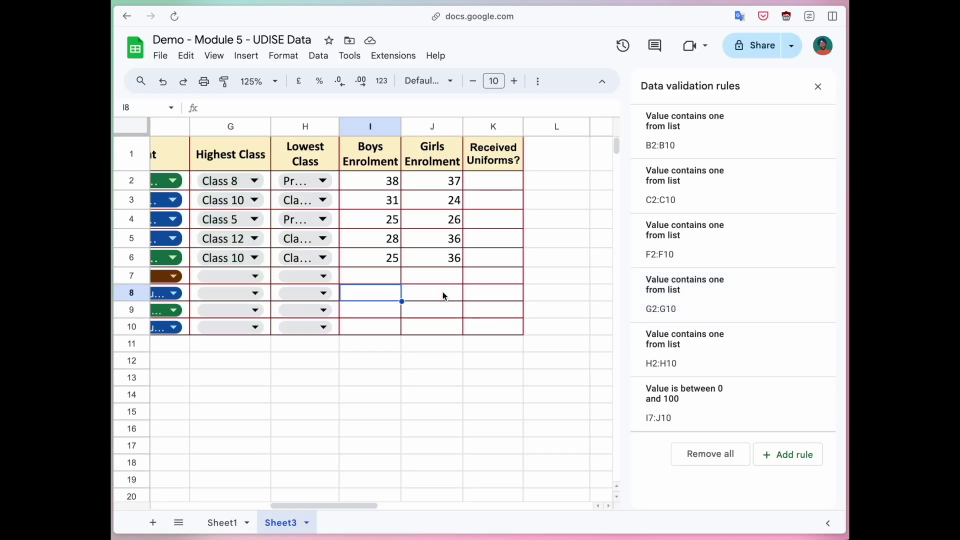
pyautogui.click(390, 278)
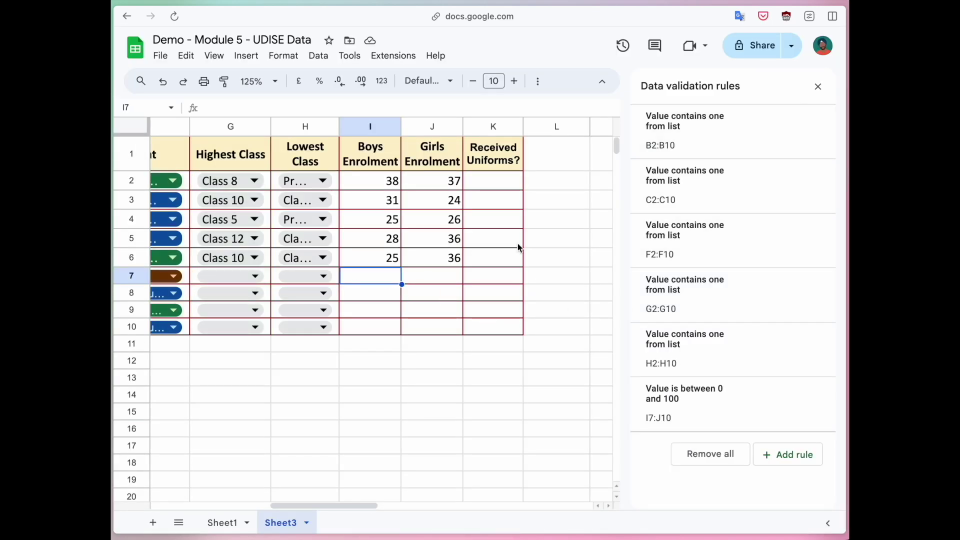
# Insert tick boxes in the Received Uniforms cells K2:K10, check the validation rules list and close it
pyautogui.click(492, 184)
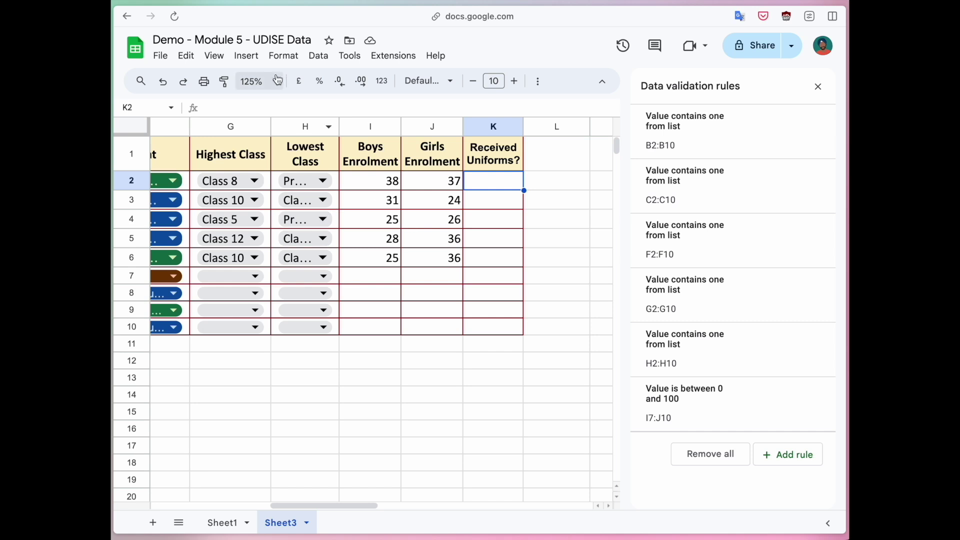
pyautogui.keyDown('shift'); pyautogui.click(498, 330); pyautogui.keyUp('shift')
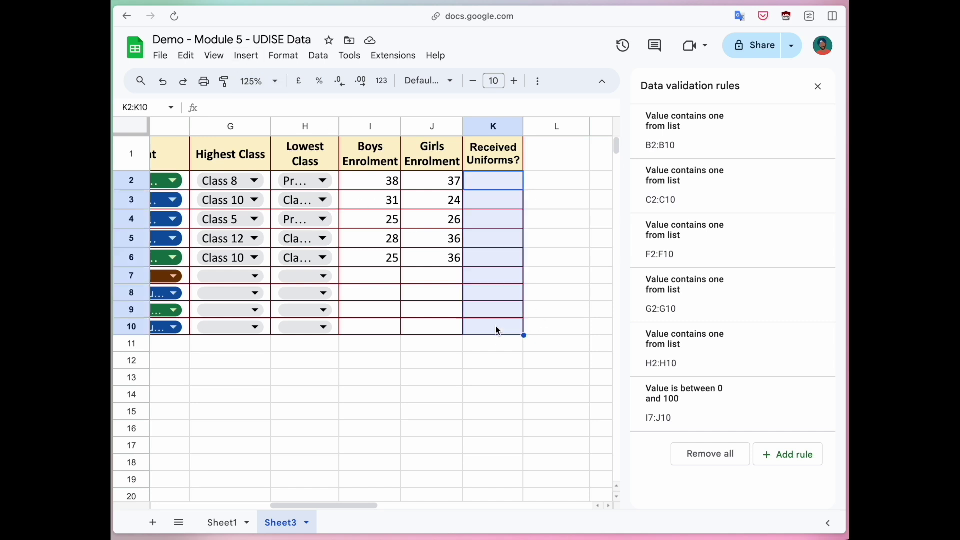
pyautogui.click(214, 55)
pyautogui.moveTo(246, 56)
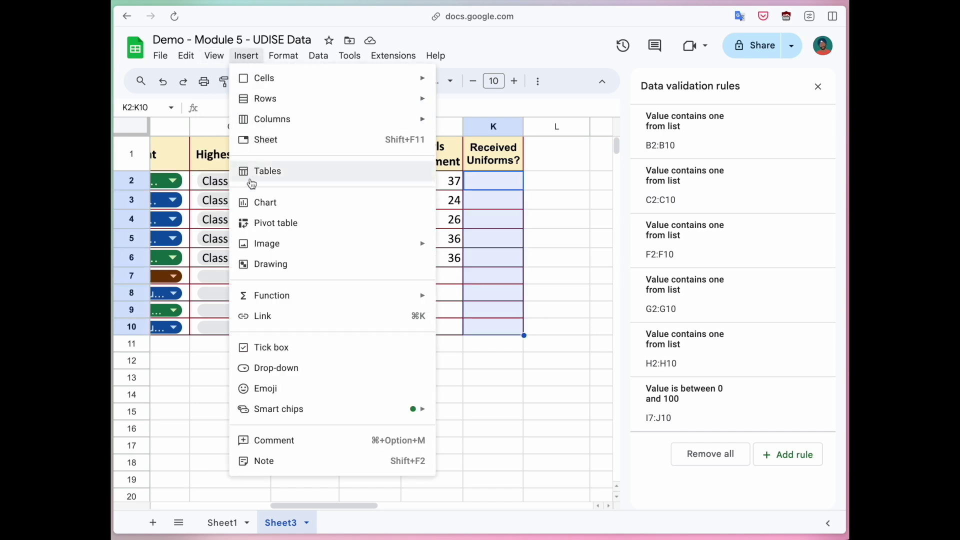
pyautogui.click(288, 344)
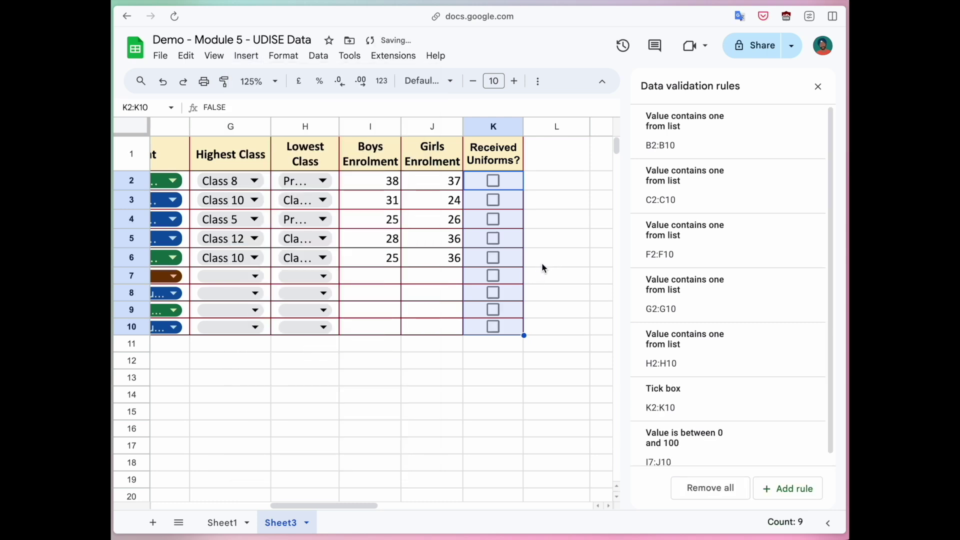
pyautogui.click(544, 266)
pyautogui.scroll(-1, 758, 301)
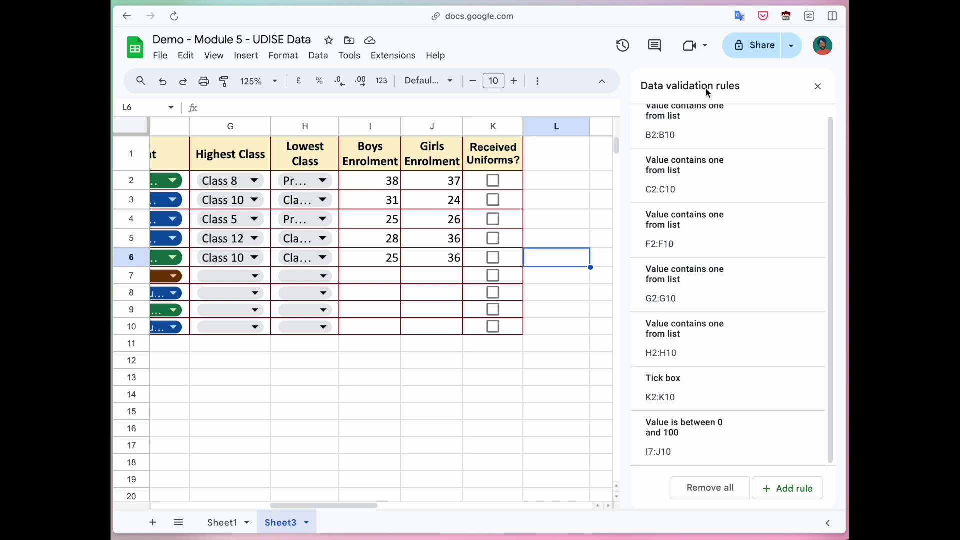
pyautogui.click(817, 87)
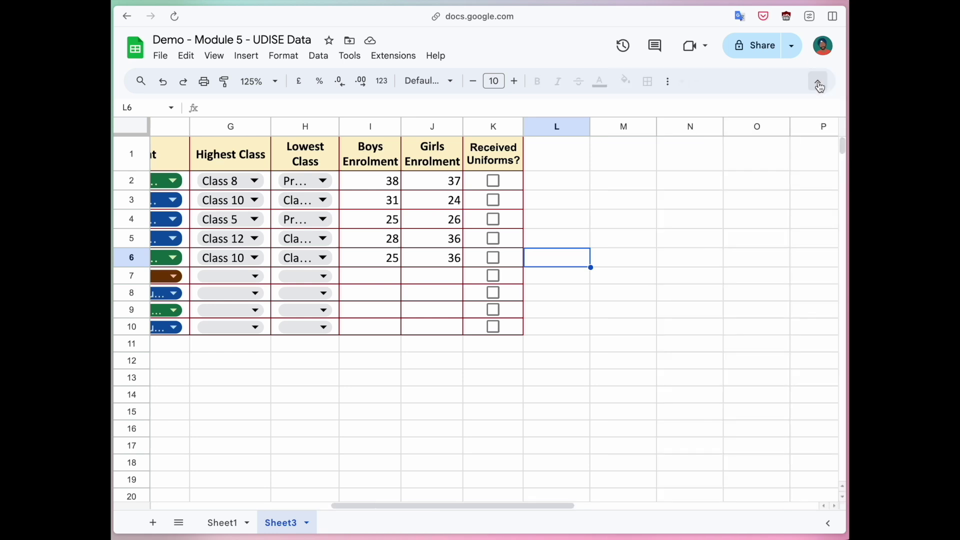
# Delete the tick boxes from the Received Uniforms cells K2:K10
pyautogui.moveTo(518, 187); pyautogui.dragTo(515, 328)
pyautogui.press('Delete')
pyautogui.click(562, 227)
pyautogui.click(318, 55)
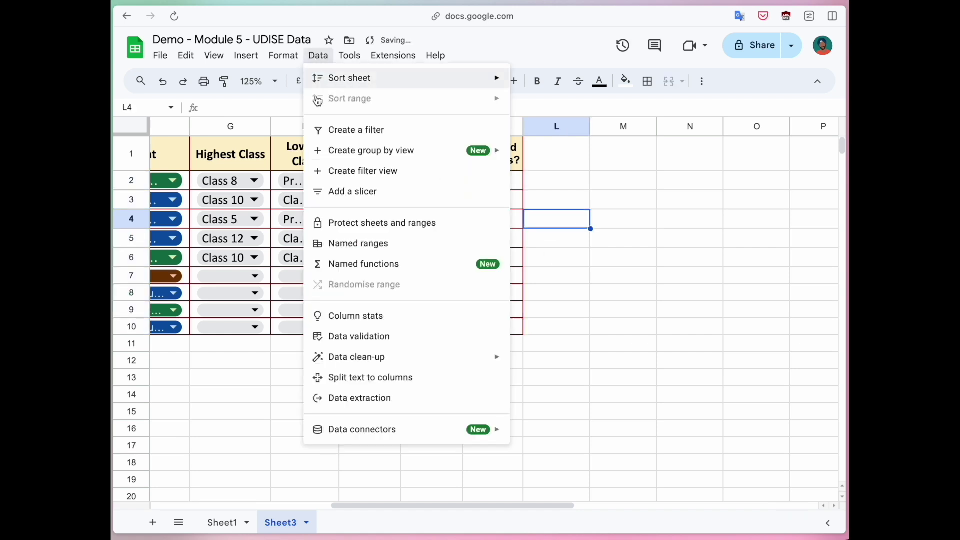
pyautogui.click(354, 335)
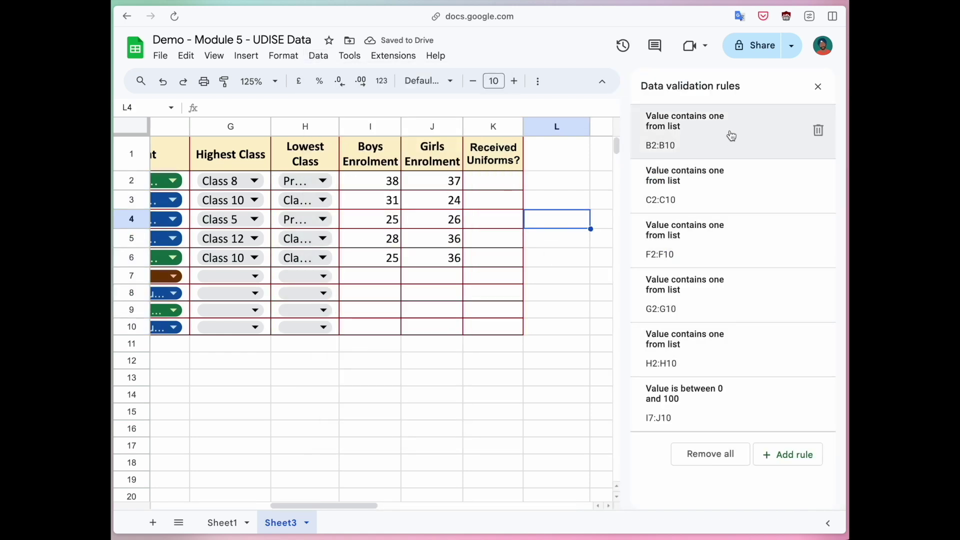
pyautogui.moveTo(492, 187); pyautogui.dragTo(493, 330)
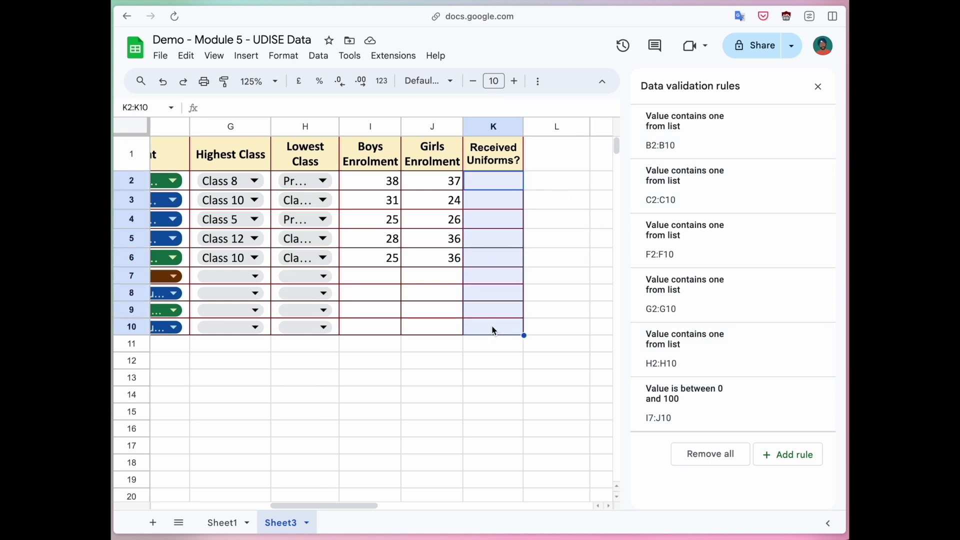
pyautogui.click(818, 86)
pyautogui.click(571, 224)
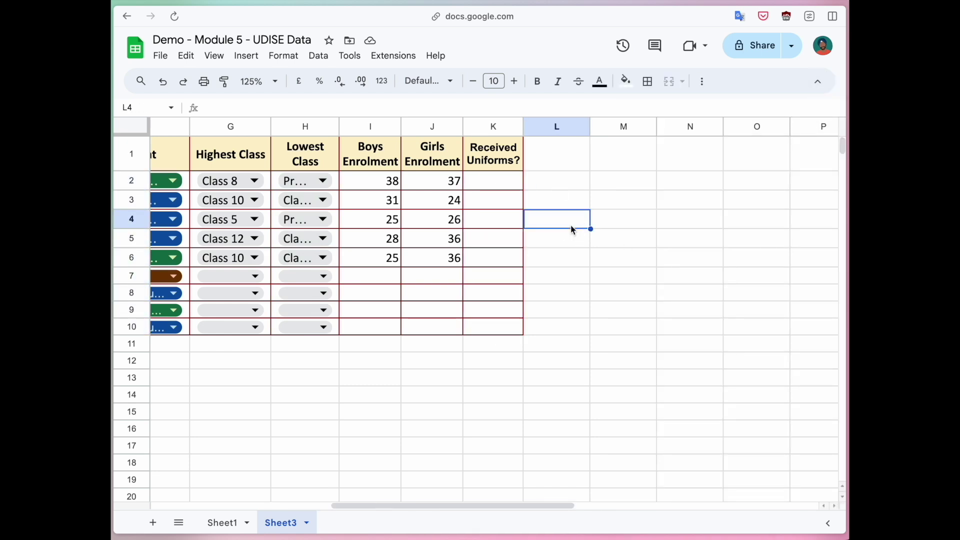
# Insert tick boxes in the Received Uniforms cells K2:K10
pyautogui.click(493, 181)
pyautogui.moveTo(494, 181); pyautogui.dragTo(497, 327)
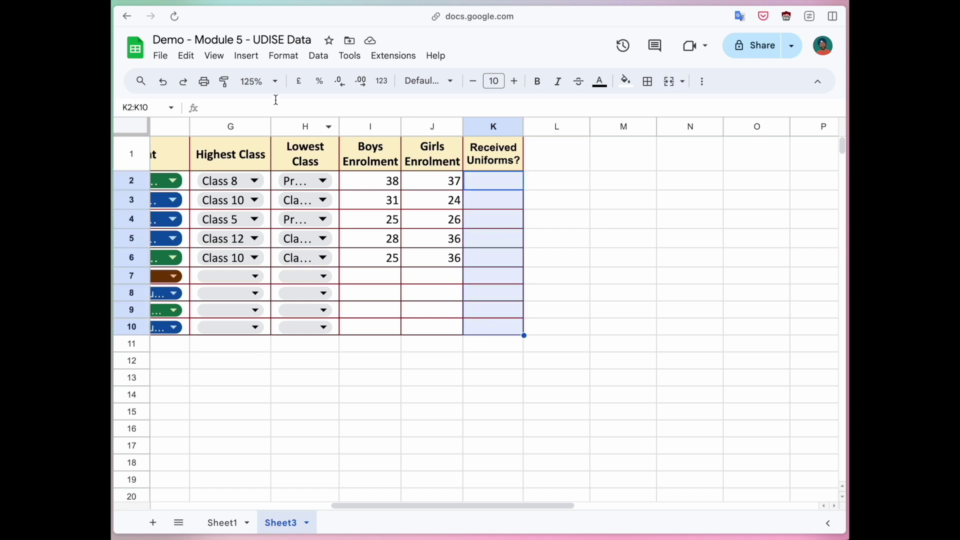
pyautogui.click(247, 56)
pyautogui.click(294, 349)
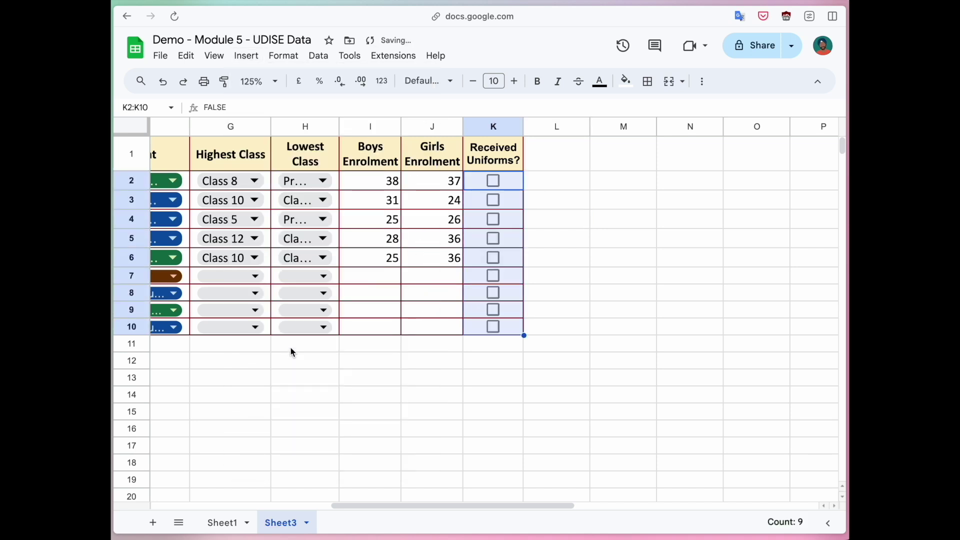
# Examine the data validation rule behind the tick boxes in K2:K10 and close the rules
pyautogui.click(318, 56)
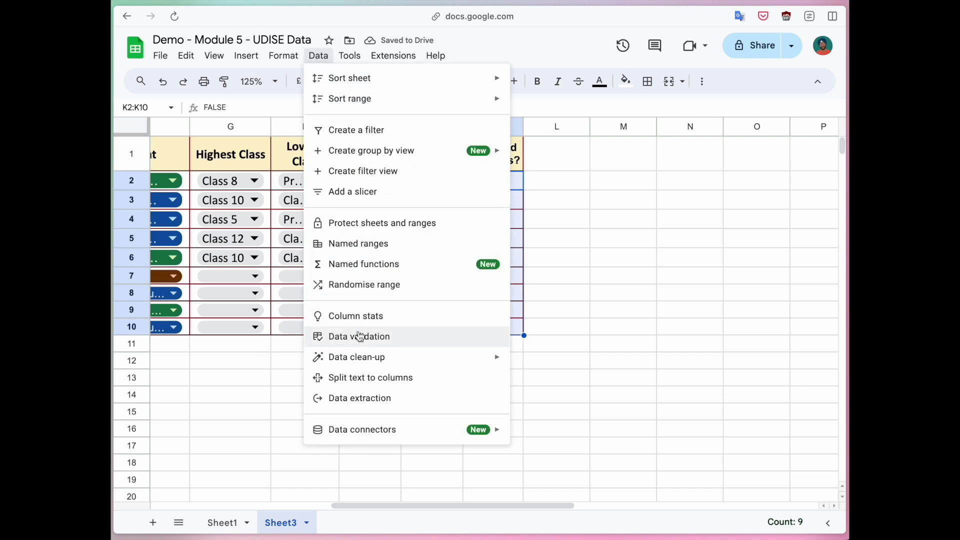
pyautogui.click(358, 339)
pyautogui.scroll(-1, 688, 385)
pyautogui.moveTo(687, 385)
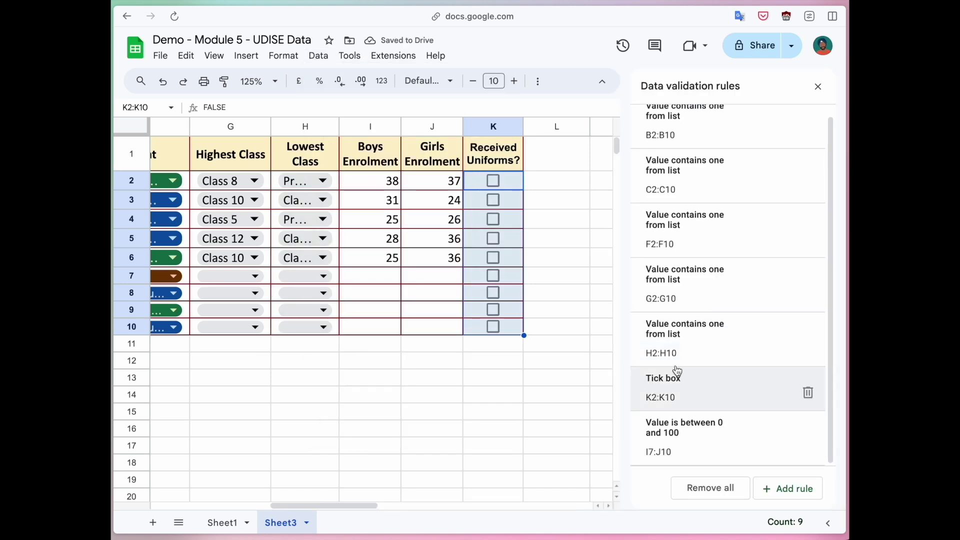
pyautogui.click(688, 392)
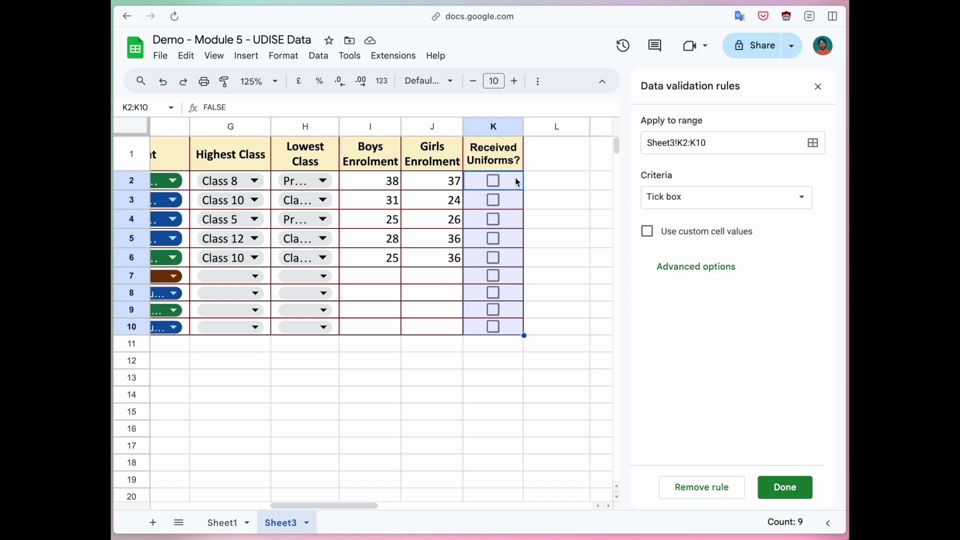
pyautogui.click(782, 486)
pyautogui.click(817, 87)
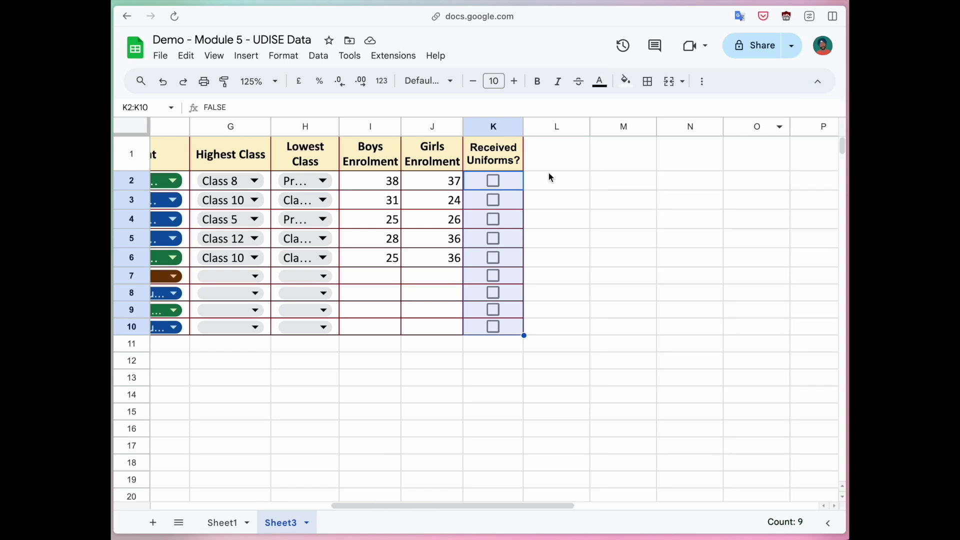
# Try entering 34512 in the tick-box cell K2, read the validation message and clear the entry
pyautogui.click(495, 185)
pyautogui.click(495, 185)
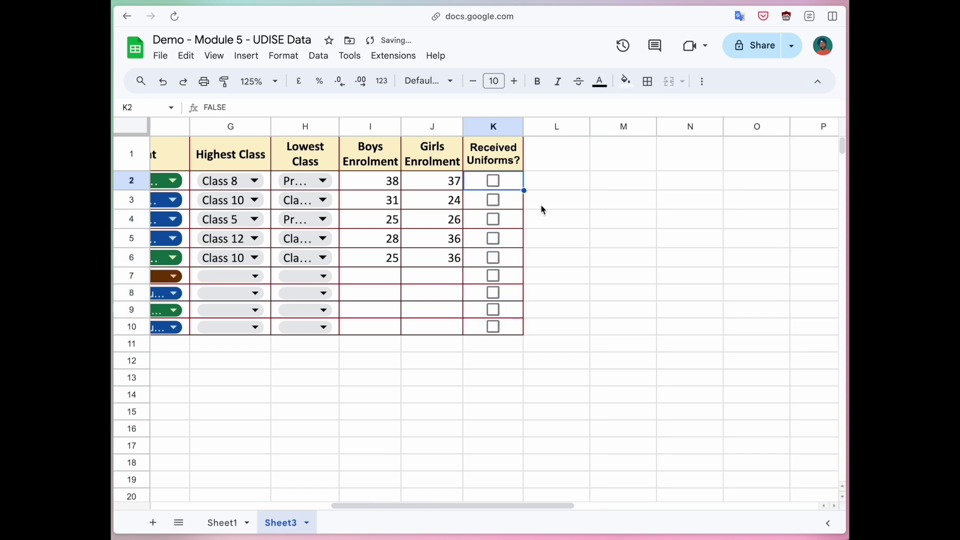
pyautogui.write('34512')
pyautogui.press('Return')
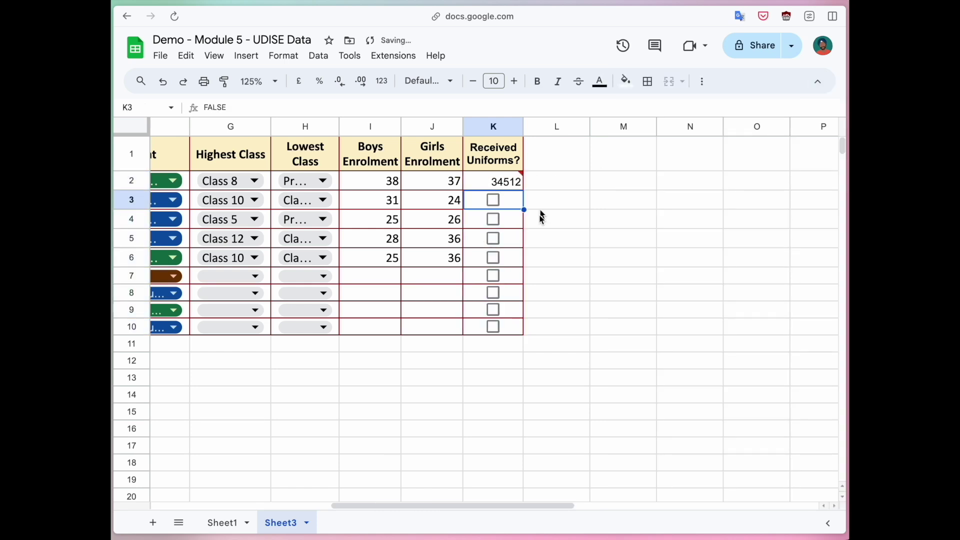
pyautogui.moveTo(522, 173)
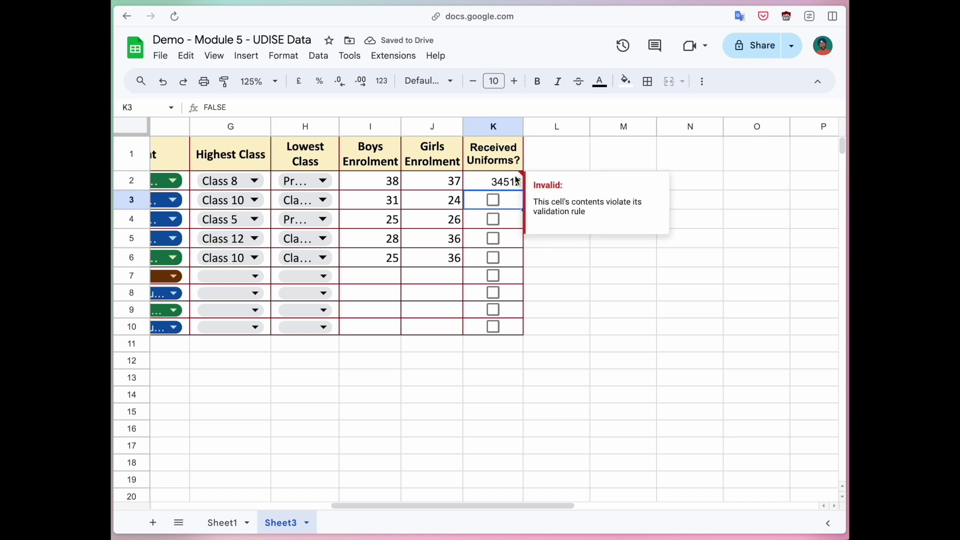
pyautogui.click(518, 181)
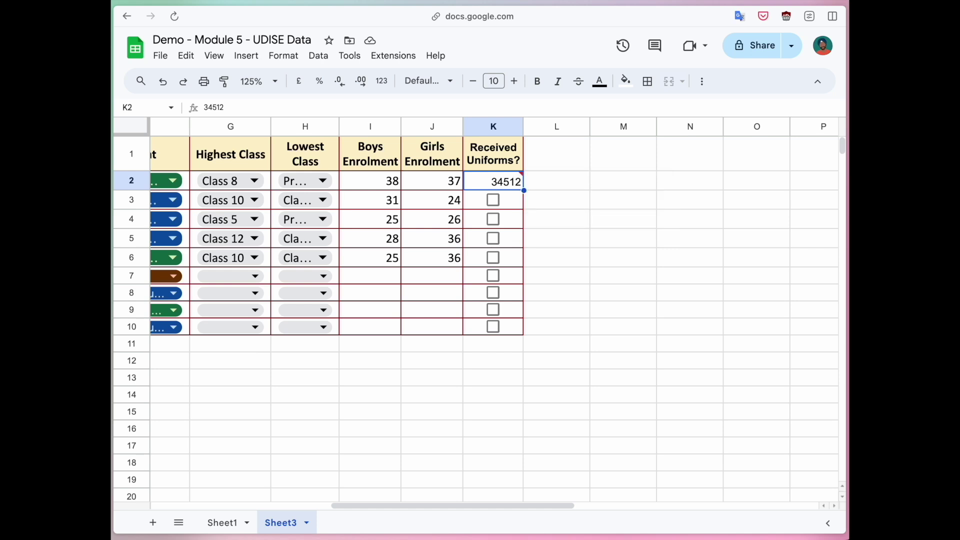
pyautogui.press('Delete')
# Tick the Received Uniforms boxes for the first five schools, K2 to K6
pyautogui.click(493, 183)
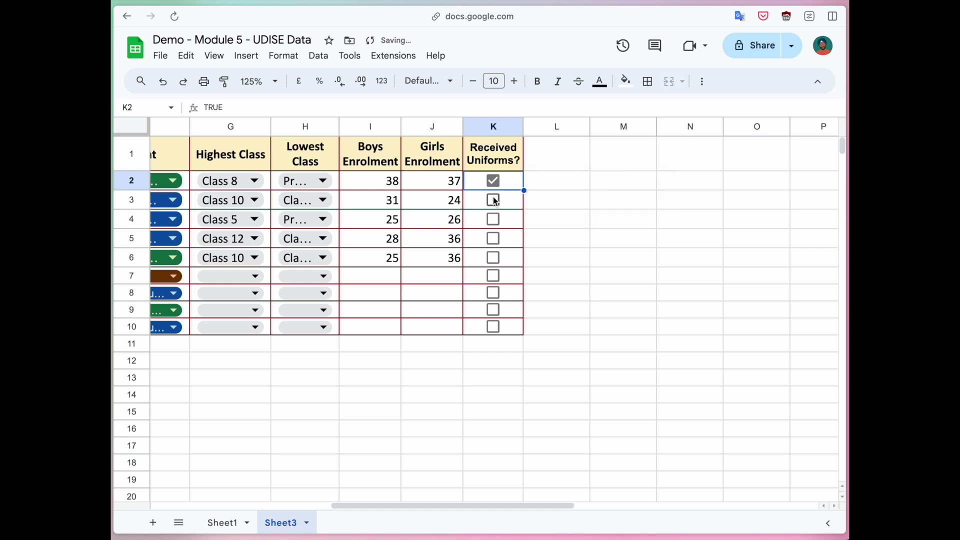
pyautogui.click(493, 200)
pyautogui.click(495, 223)
pyautogui.click(495, 239)
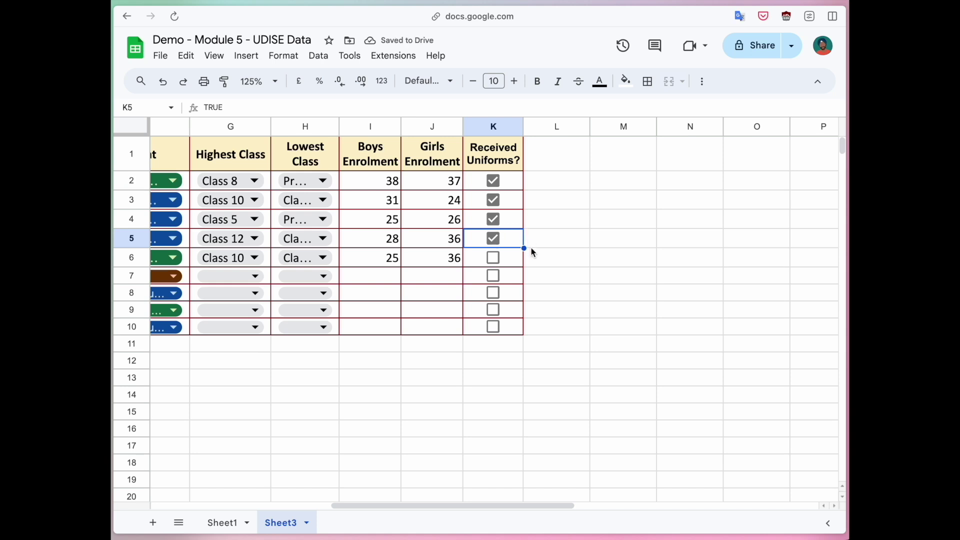
pyautogui.click(494, 259)
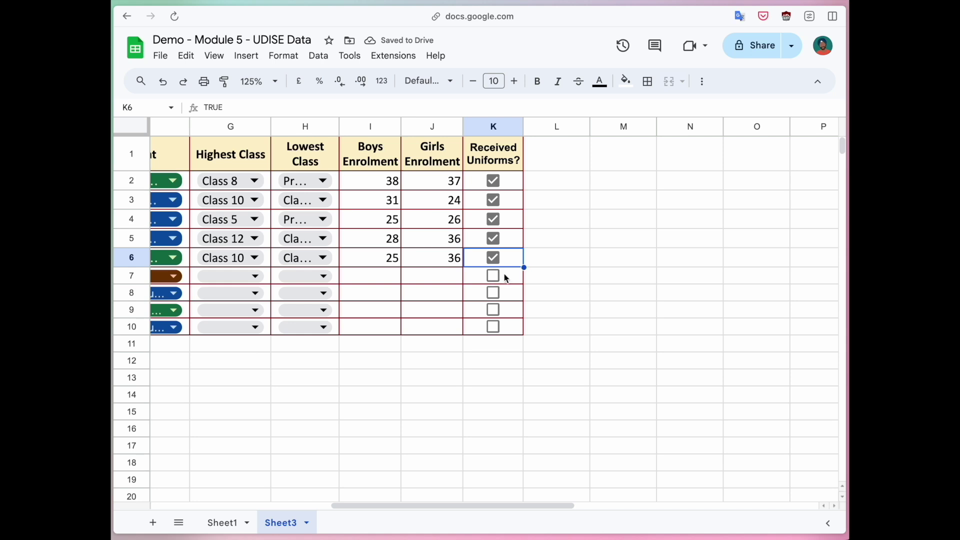
# Enter the sample answers YES, No, YES and No in cells L2 to L5
pyautogui.click(556, 181)
pyautogui.write('Y')
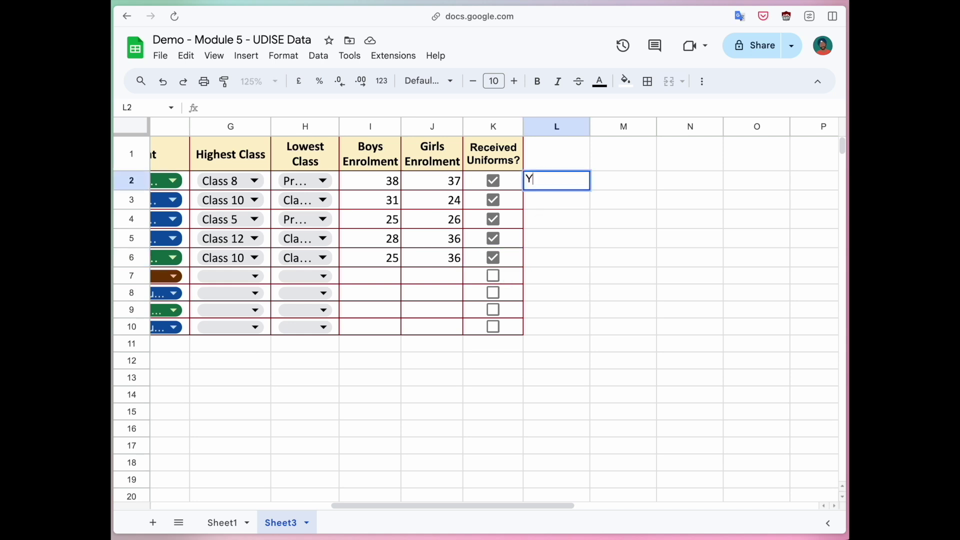
pyautogui.write('ES')
pyautogui.press('Return')
pyautogui.write('No')
pyautogui.press('Return')
pyautogui.write('YE')
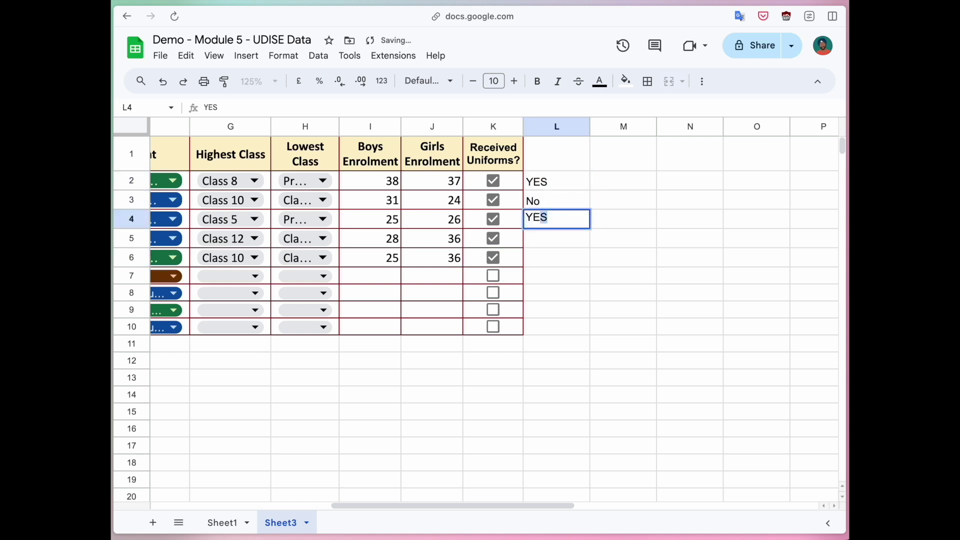
pyautogui.press('Return')
pyautogui.write('No')
pyautogui.press('Return')
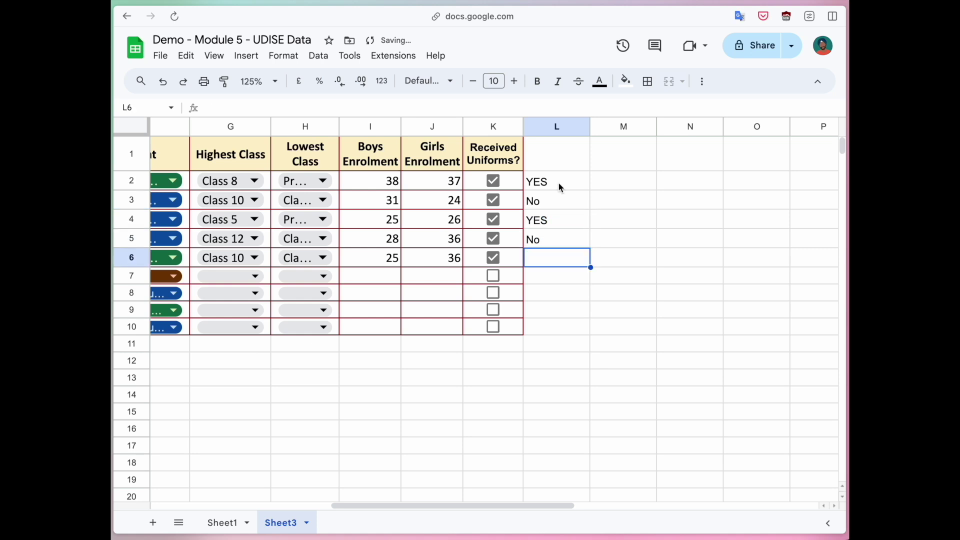
# Enter the sample spelling variants Yes, yes, no and NO in cells M2 to M5
pyautogui.click(619, 181)
pyautogui.write('Yes')
pyautogui.press('Return')
pyautogui.write('yes')
pyautogui.press('Return')
pyautogui.write('no')
pyautogui.press('Return')
pyautogui.write('NO')
pyautogui.press('Return')
pyautogui.moveTo(637, 185); pyautogui.dragTo(602, 246)
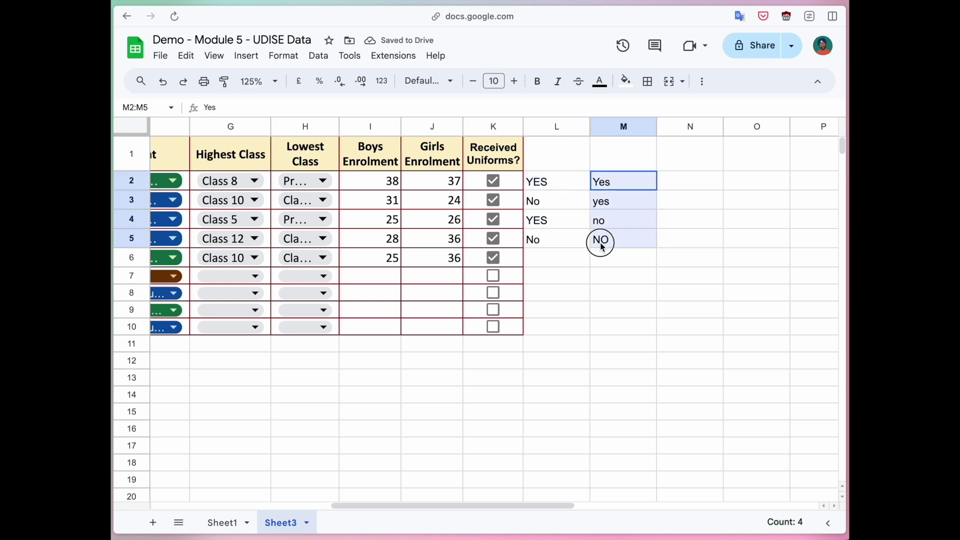
pyautogui.moveTo(513, 184); pyautogui.dragTo(522, 291)
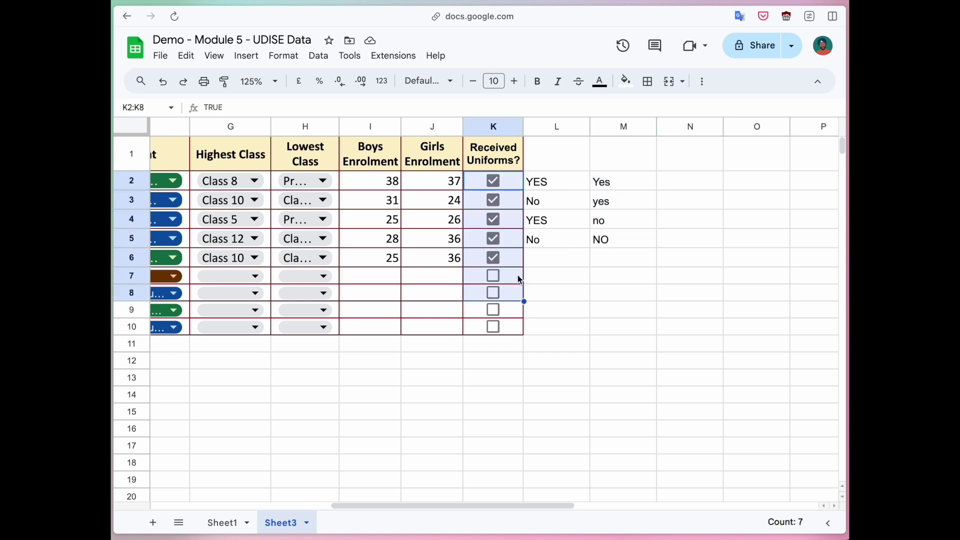
pyautogui.click(510, 183)
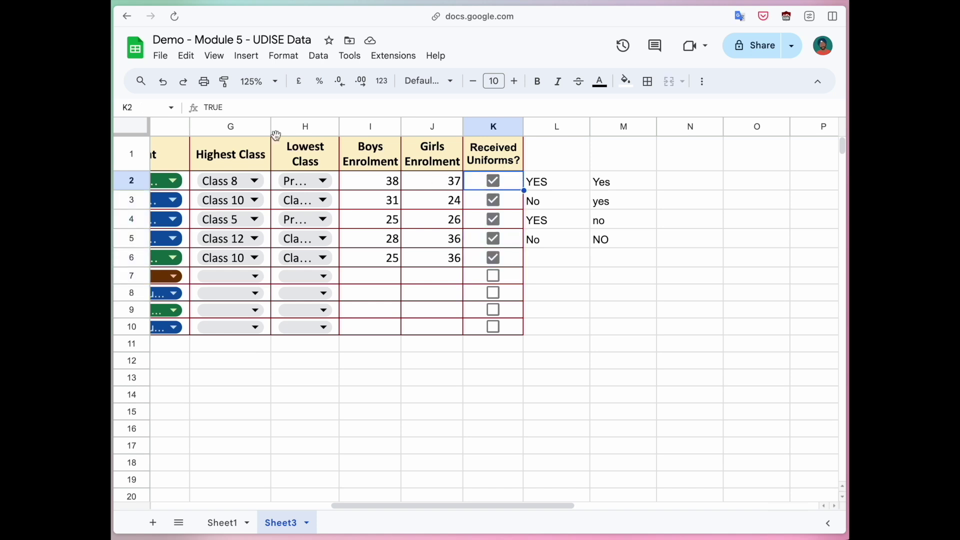
pyautogui.click(510, 282)
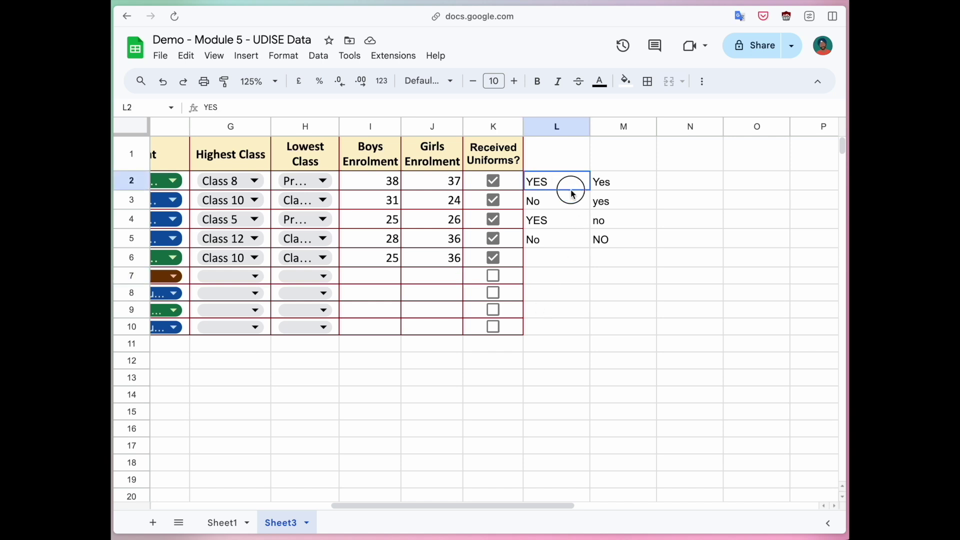
# Clear the sample yes/no answers from L2:M5
pyautogui.moveTo(556, 182); pyautogui.dragTo(625, 249)
pyautogui.press('Delete')
pyautogui.click(534, 313)
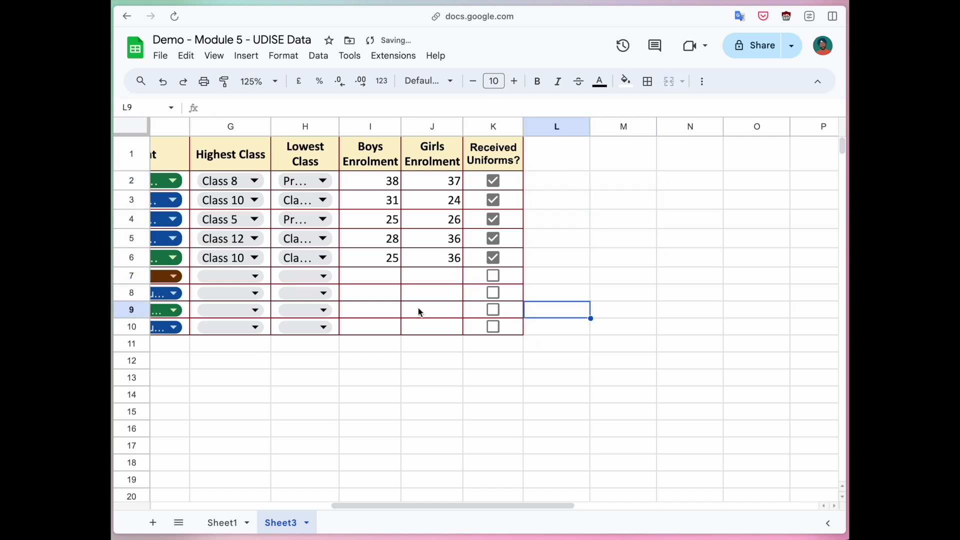
# Copy the UDISE codes in E3:E6 into the empty cells E7:E10
pyautogui.hscroll(-10, 408, 310)
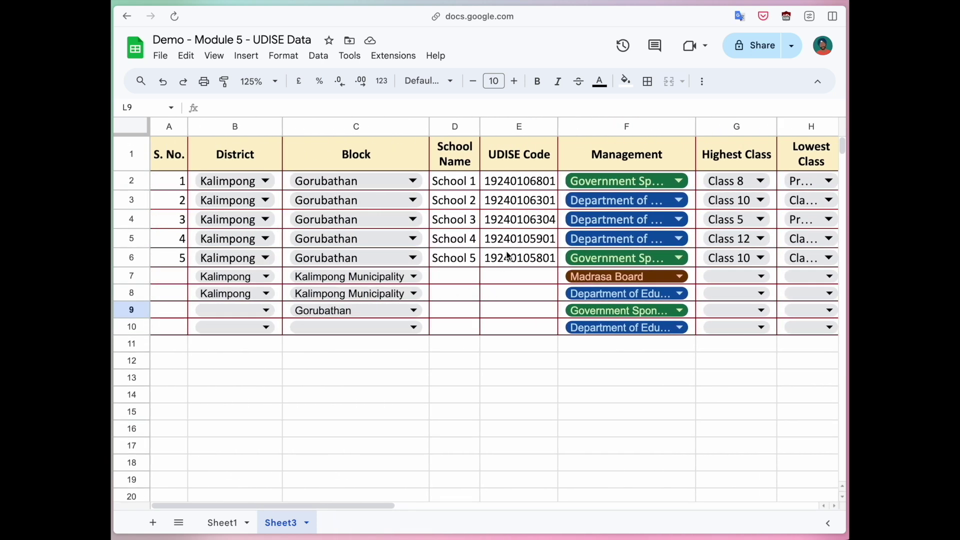
pyautogui.moveTo(504, 255); pyautogui.dragTo(488, 207)
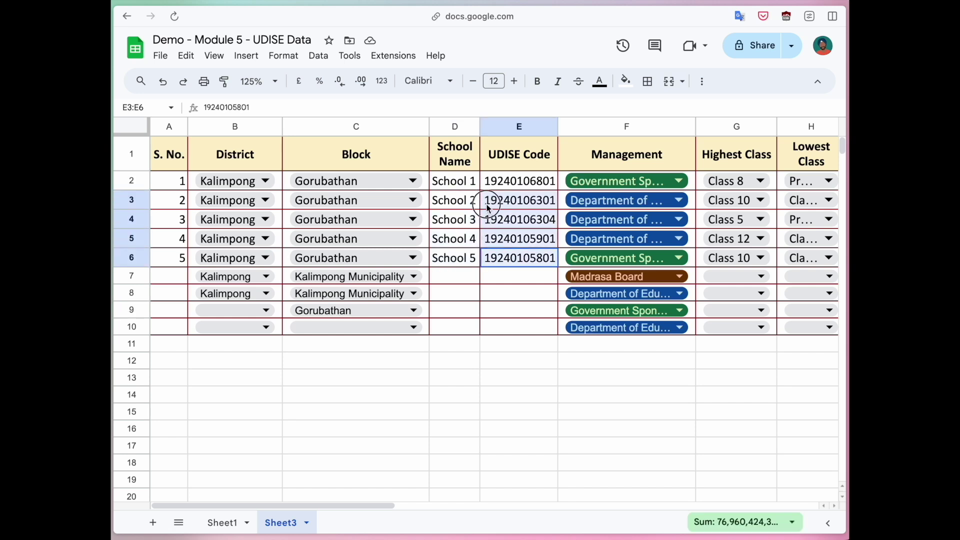
pyautogui.hotkey('ctrl', 'c')
pyautogui.click(508, 274)
pyautogui.hotkey('ctrl', 'v')
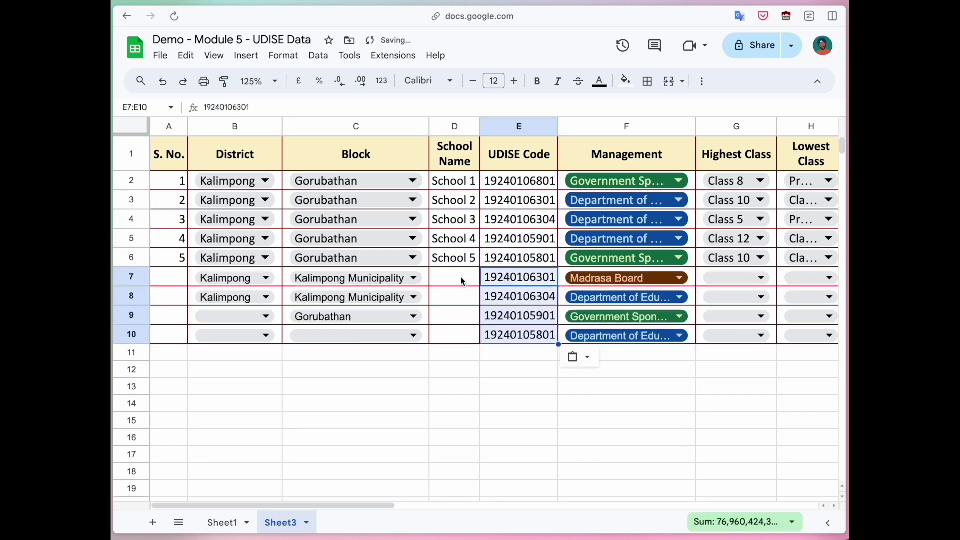
# Extend the School Name series from D2:D6 down to D10, filling in School 6 to School 9
pyautogui.click(459, 272)
pyautogui.click(462, 257)
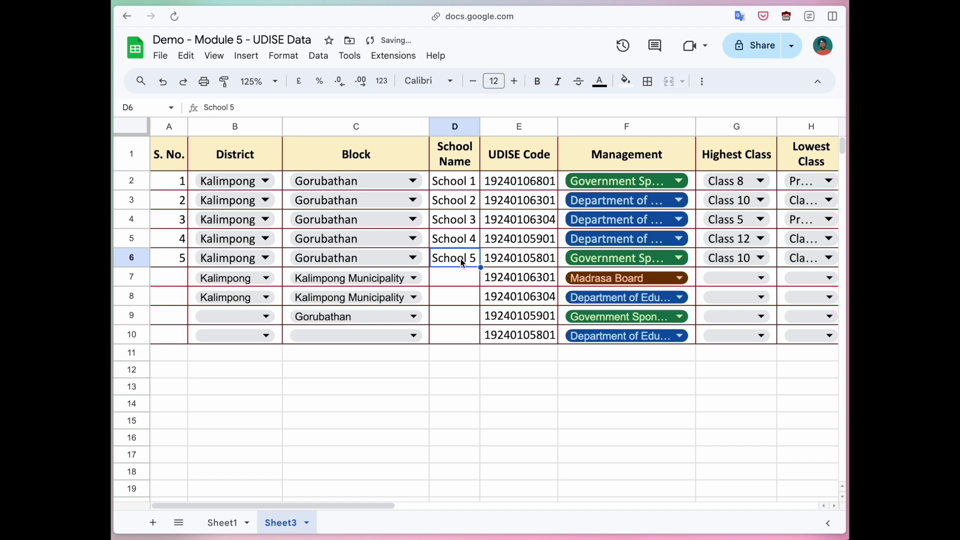
pyautogui.keyDown('shift'); pyautogui.click(460, 184); pyautogui.keyUp('shift')
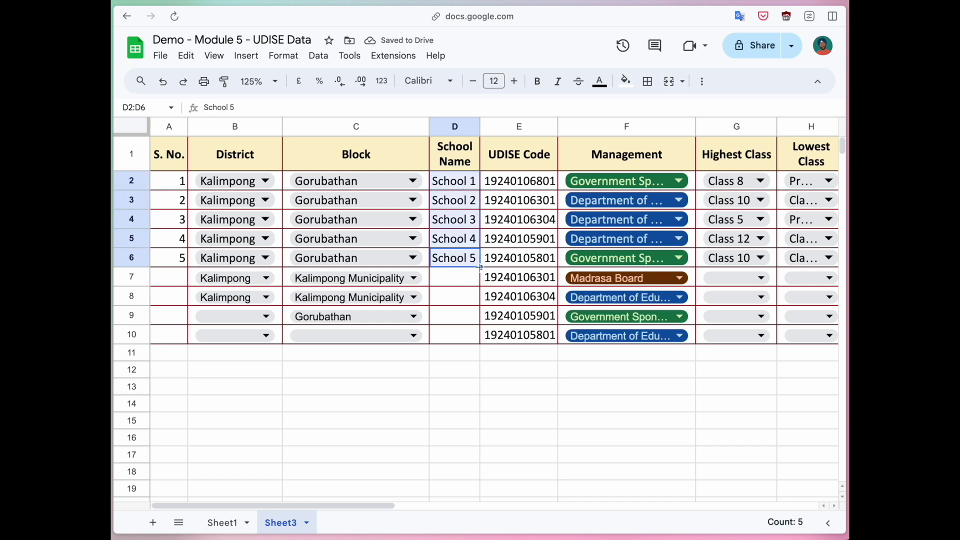
pyautogui.moveTo(479, 267); pyautogui.dragTo(479, 344)
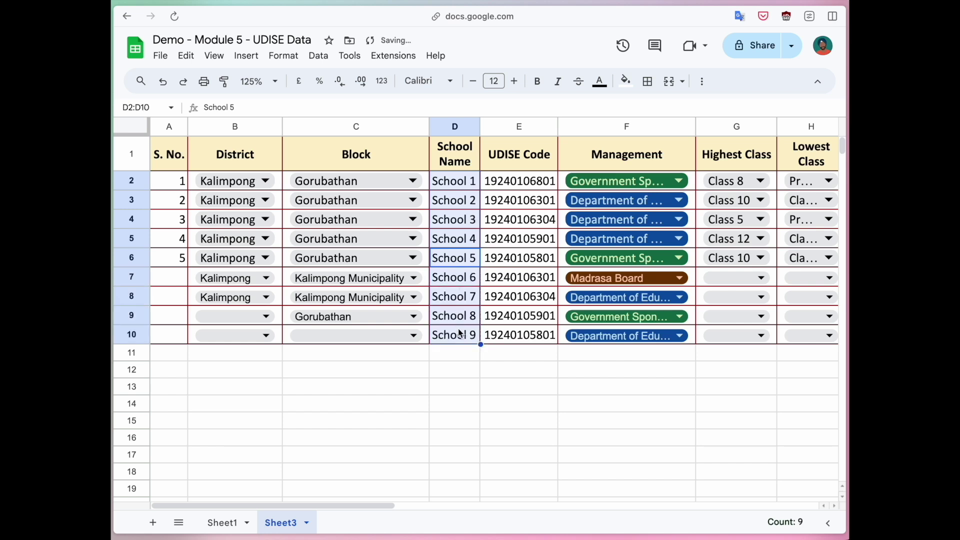
# Extend the serial number series from A2:A6 down to A8 with 6 and 7
pyautogui.click(180, 256)
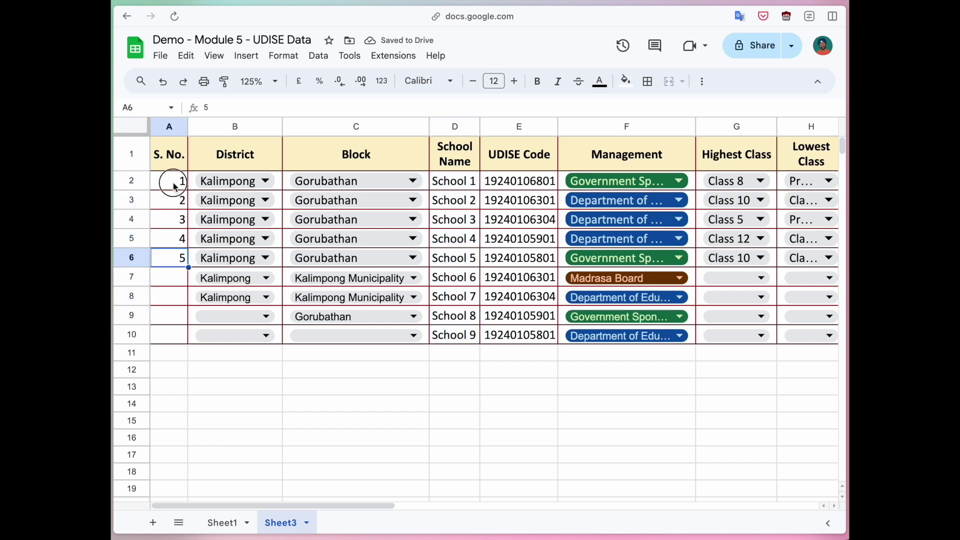
pyautogui.keyDown('shift'); pyautogui.click(175, 186); pyautogui.keyUp('shift')
pyautogui.doubleClick(188, 268)
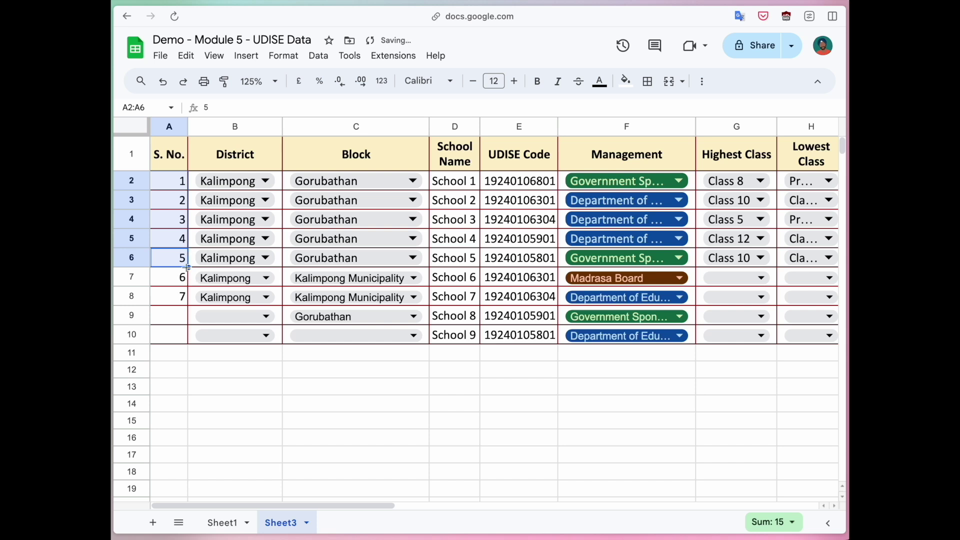
pyautogui.click(179, 300)
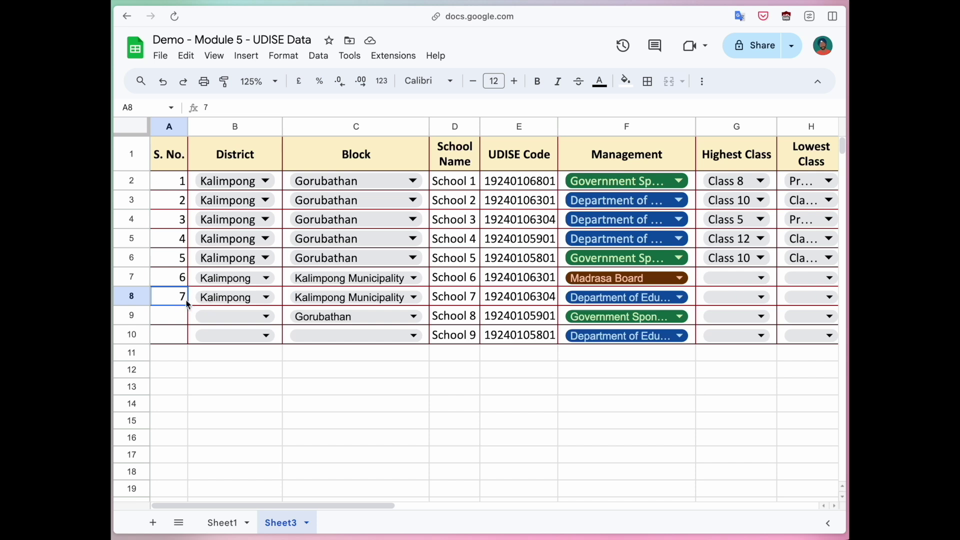
# Set the District to Kalimpong in B9 and B10, and the Block to Kalimpong Municipality in C10
pyautogui.click(234, 322)
pyautogui.click(226, 338)
pyautogui.click(233, 335)
pyautogui.click(226, 356)
pyautogui.click(298, 340)
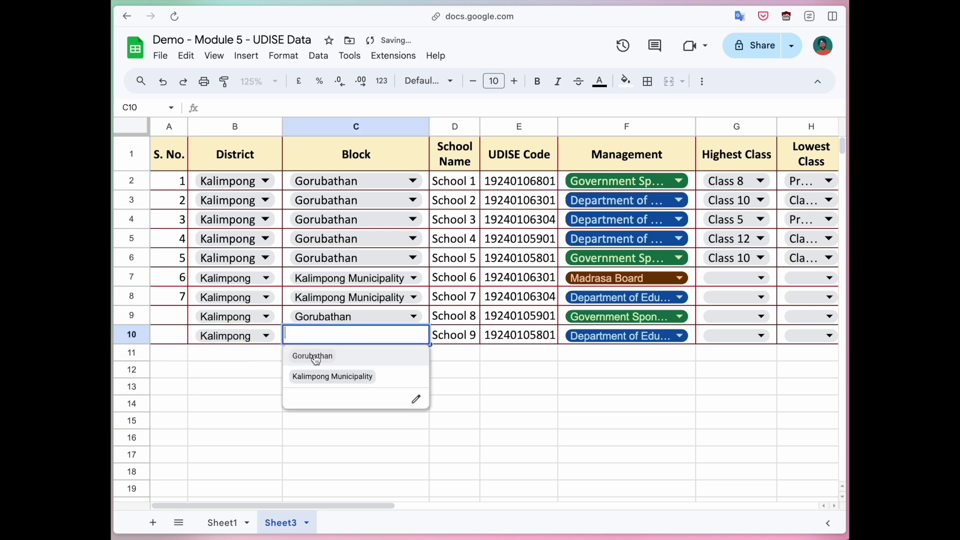
pyautogui.click(320, 376)
# Enter the serial numbers 8 in A9 and 9 in A10
pyautogui.click(177, 314)
pyautogui.write('8')
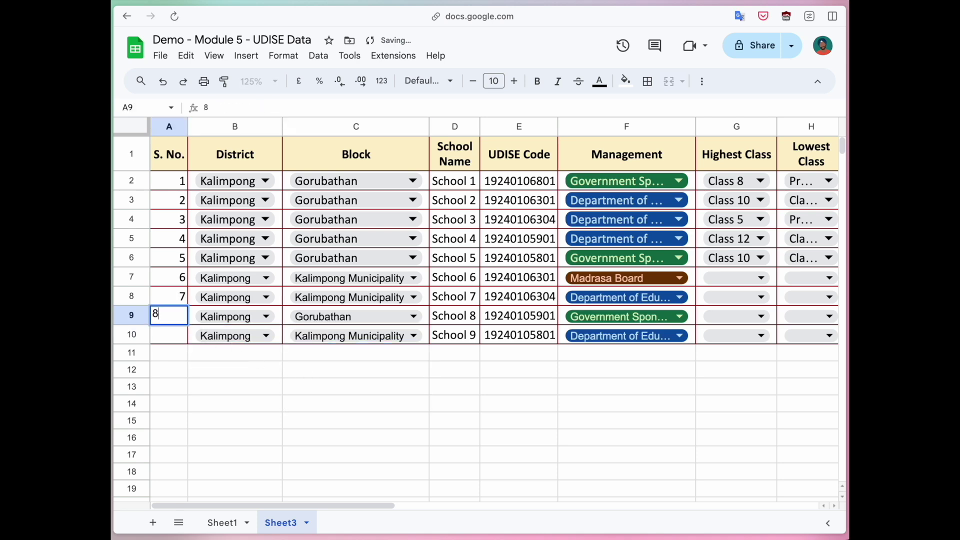
pyautogui.press('Return')
pyautogui.write('9')
pyautogui.press('Tab')
pyautogui.hscroll(2, 403, 322)
pyautogui.hscroll(10, 403, 322)
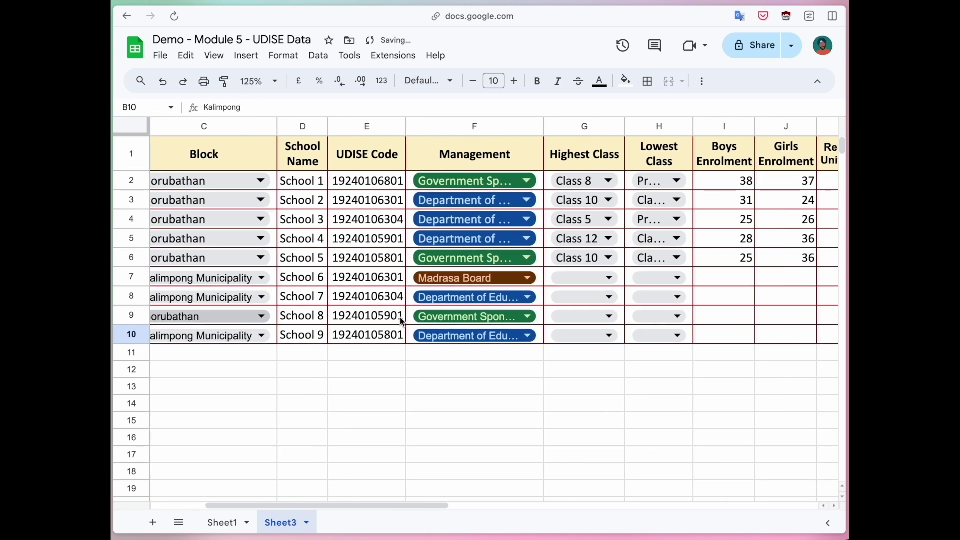